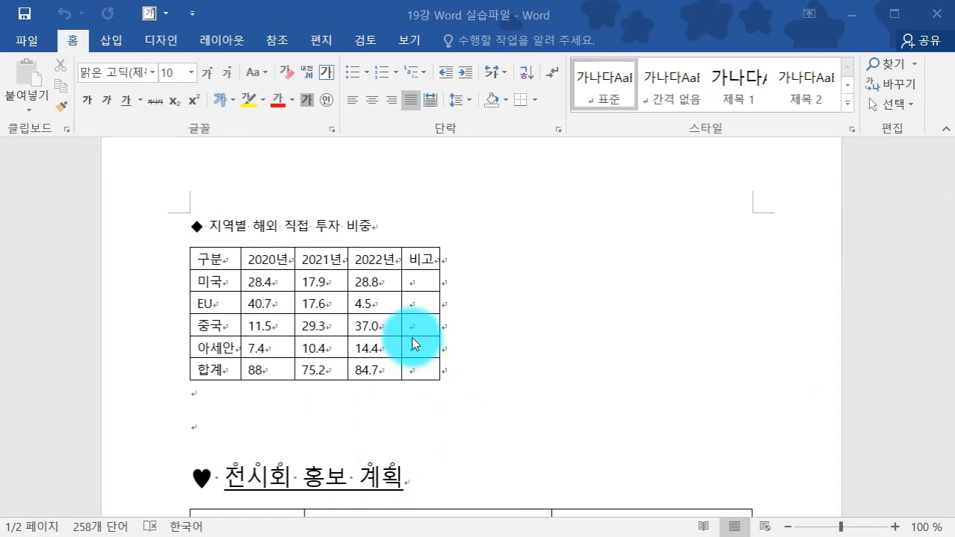
Step: Select the entire regional investment table, then clear the selection
left_click(417, 324)
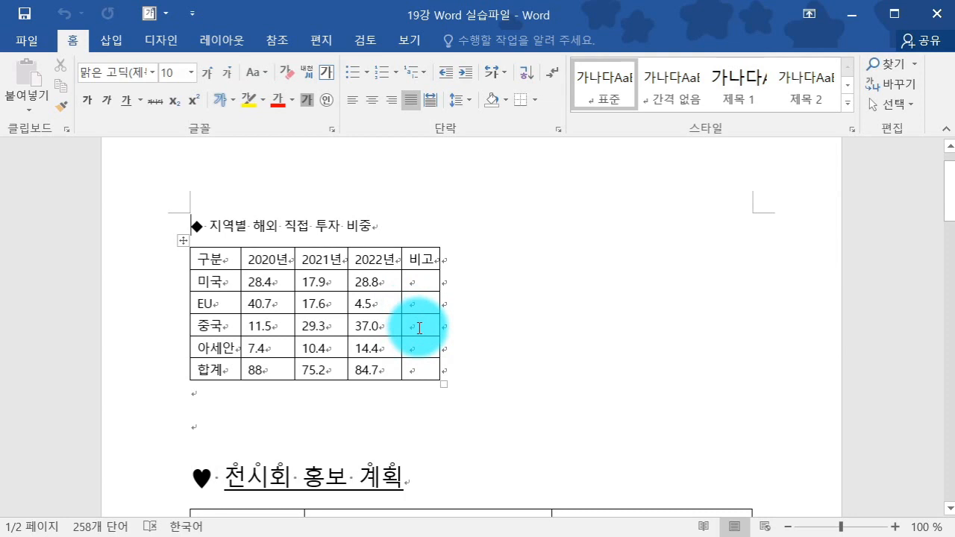
left_click(183, 243)
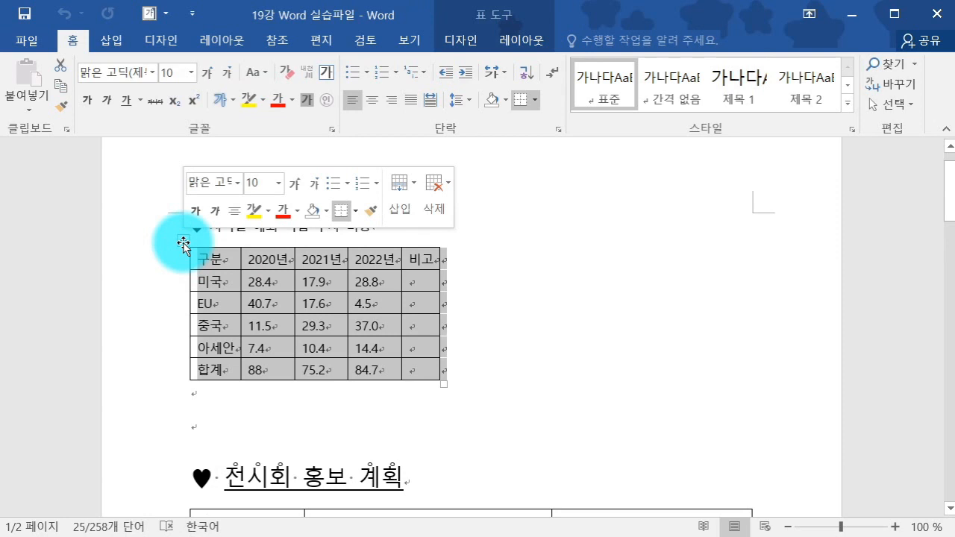
left_click(518, 346)
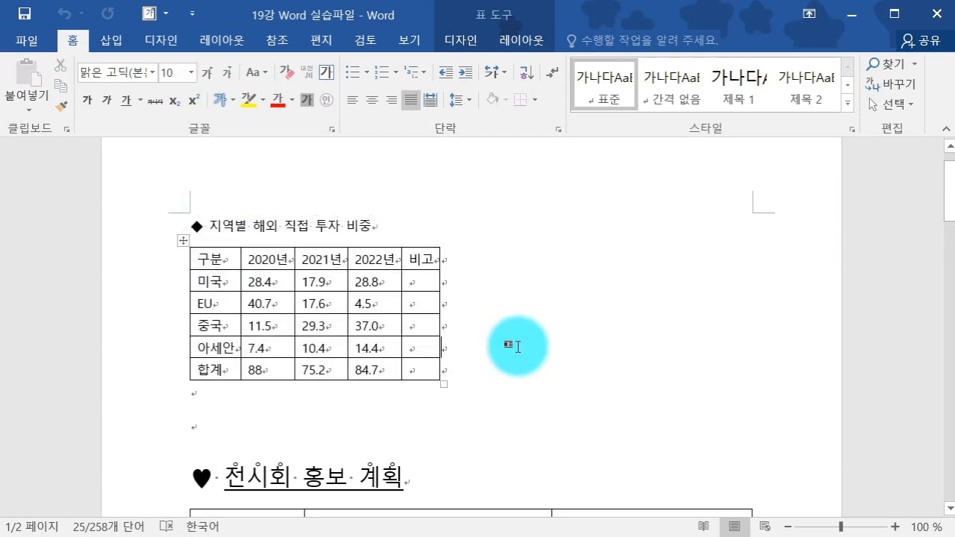
left_click(391, 262)
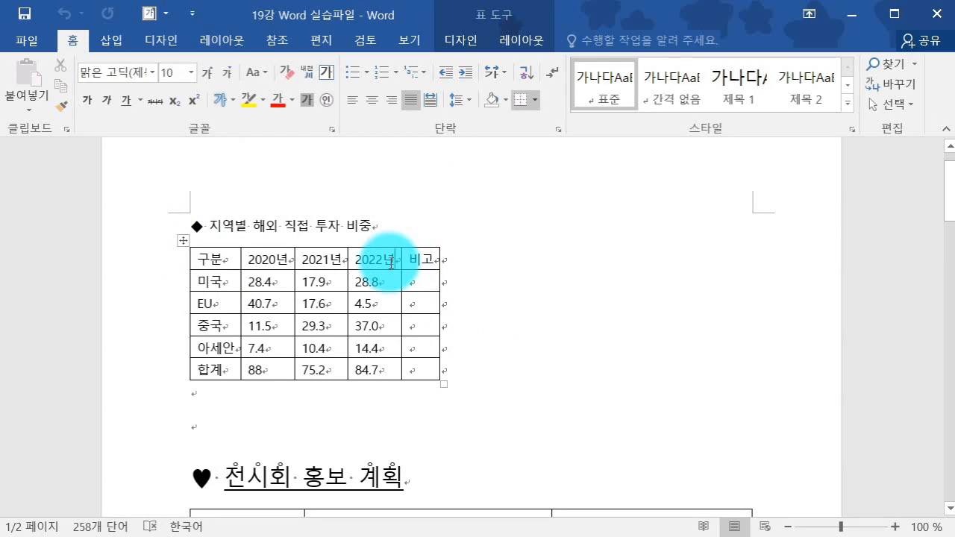
mouse_move(368, 260)
left_mouse_down()
mouse_move(364, 284)
mouse_move(374, 264)
left_mouse_up()
left_click(594, 216)
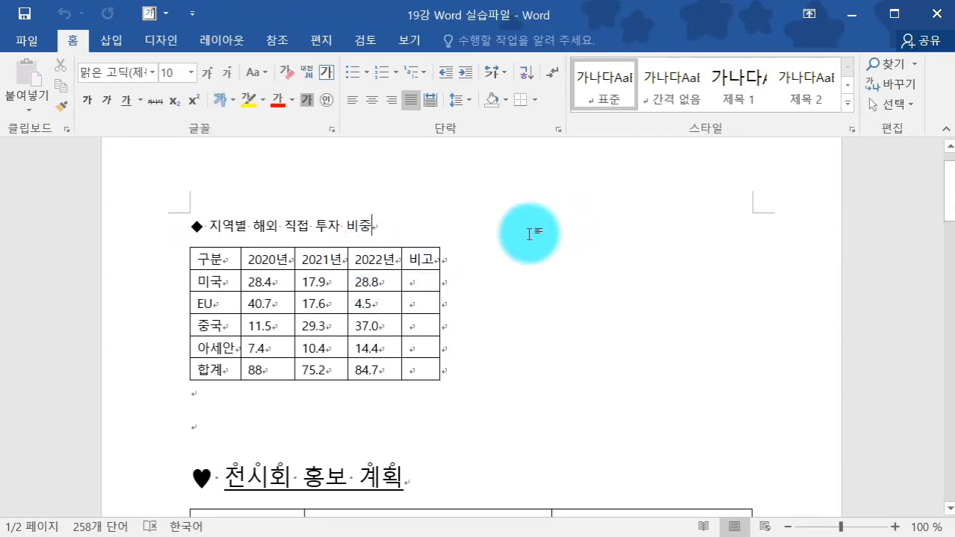
Step: Select the 2021년 cells from the 미국 row through the 아세안 row, then clear the selection
left_click(297, 281)
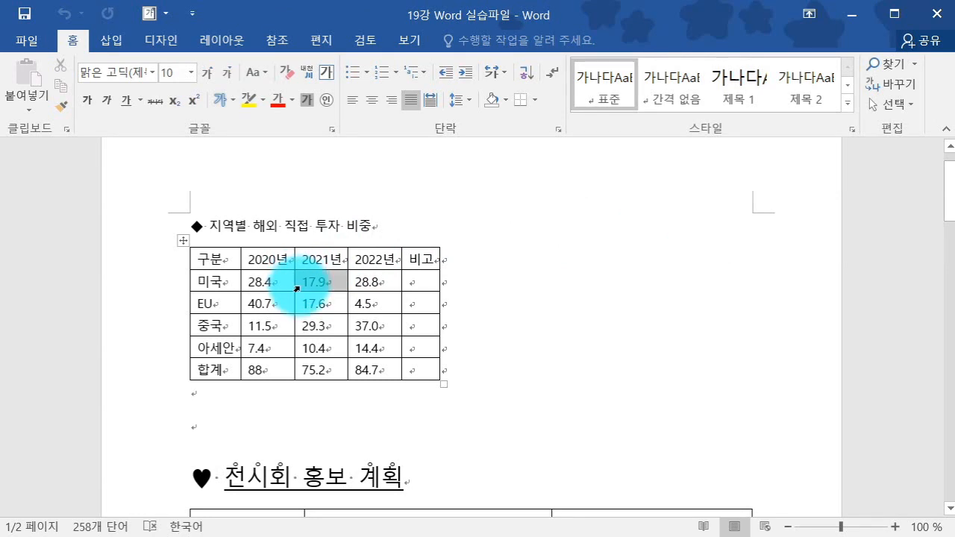
left_click(554, 296)
left_click_drag(296, 281, 310, 343)
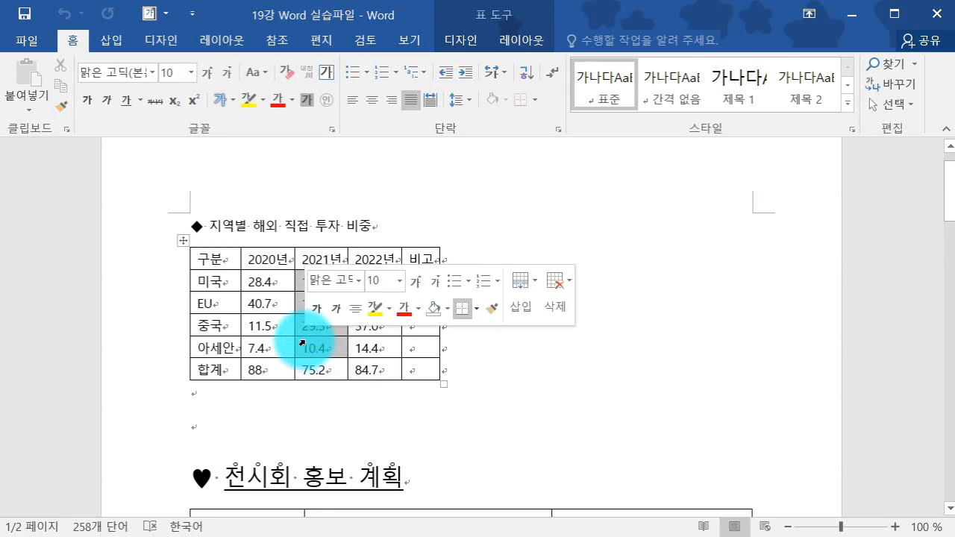
left_click(424, 352)
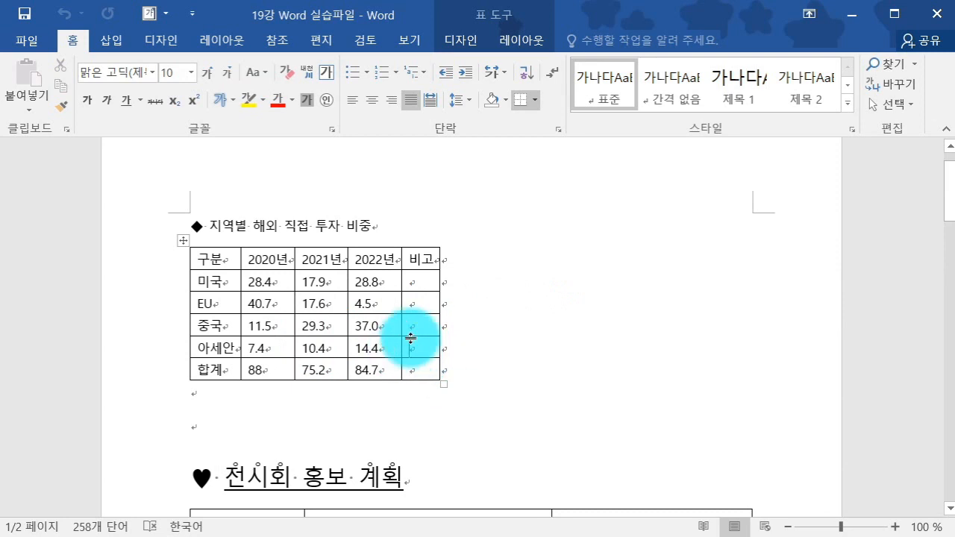
Step: Select the single 2020년 cell in the 아세안 row, then clear the selection
left_click(274, 279)
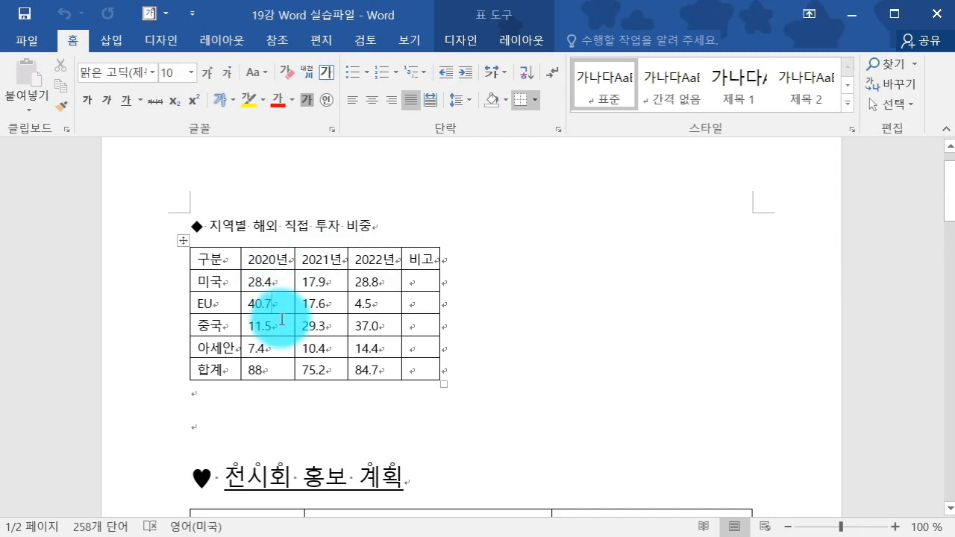
left_click(243, 349)
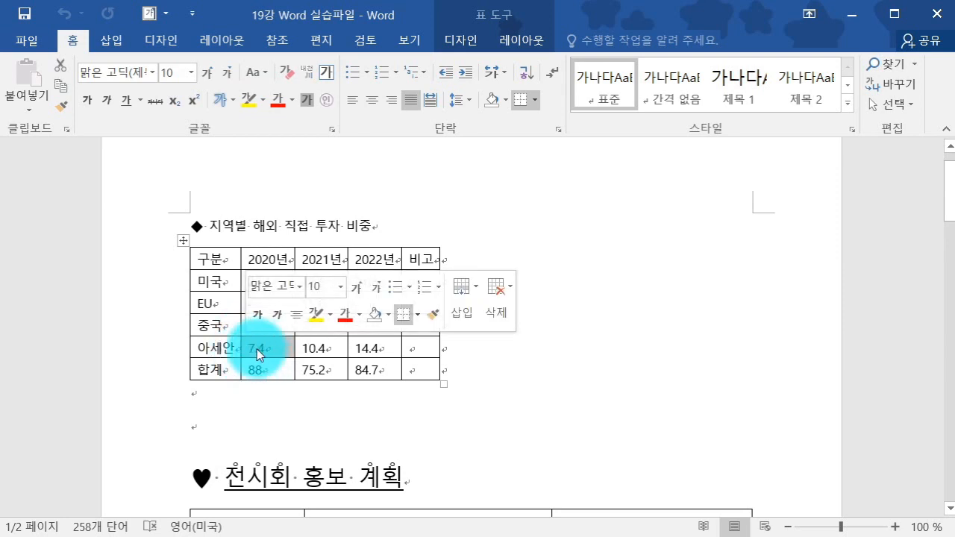
left_click(454, 391)
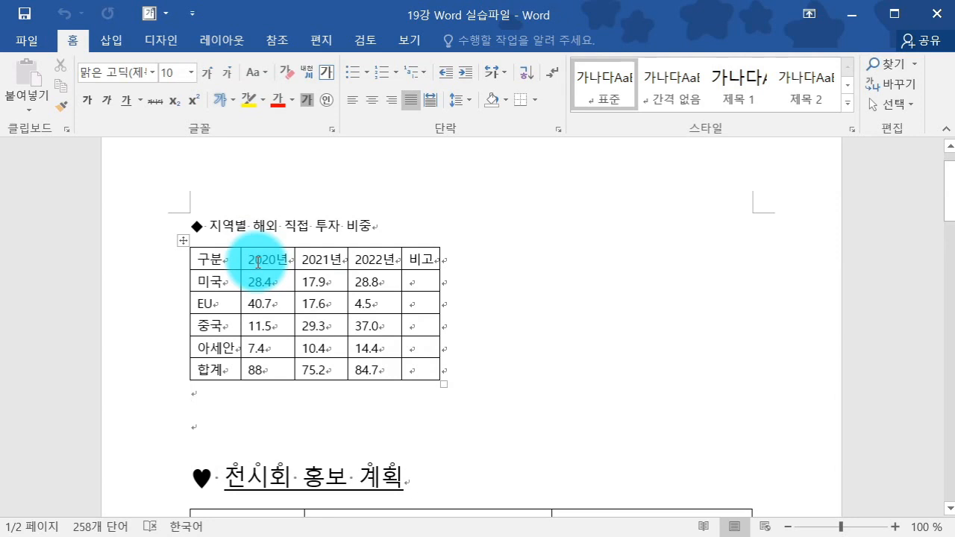
Step: Review the column count, row count and AutoFit settings for inserting a table, and cancel without inserting one
left_click(122, 50)
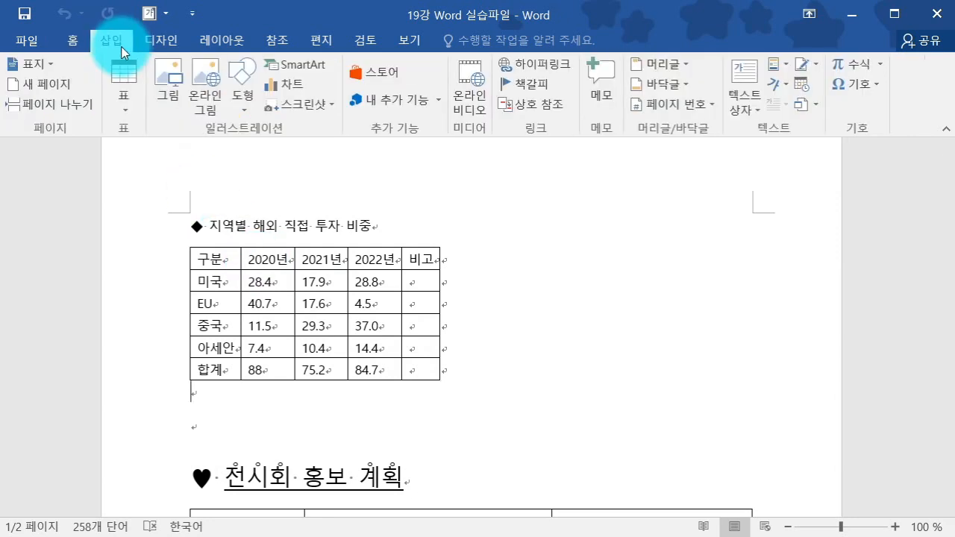
left_click(117, 82)
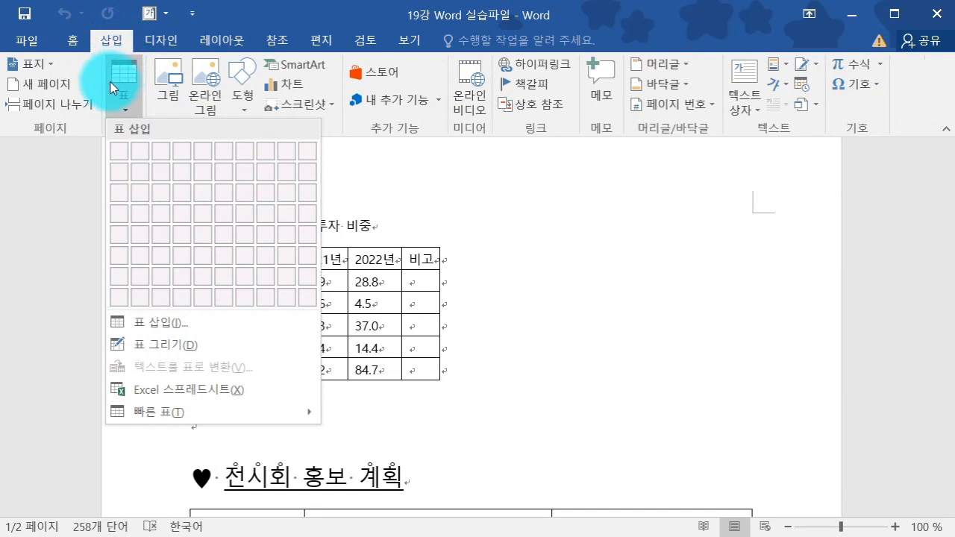
left_click(170, 323)
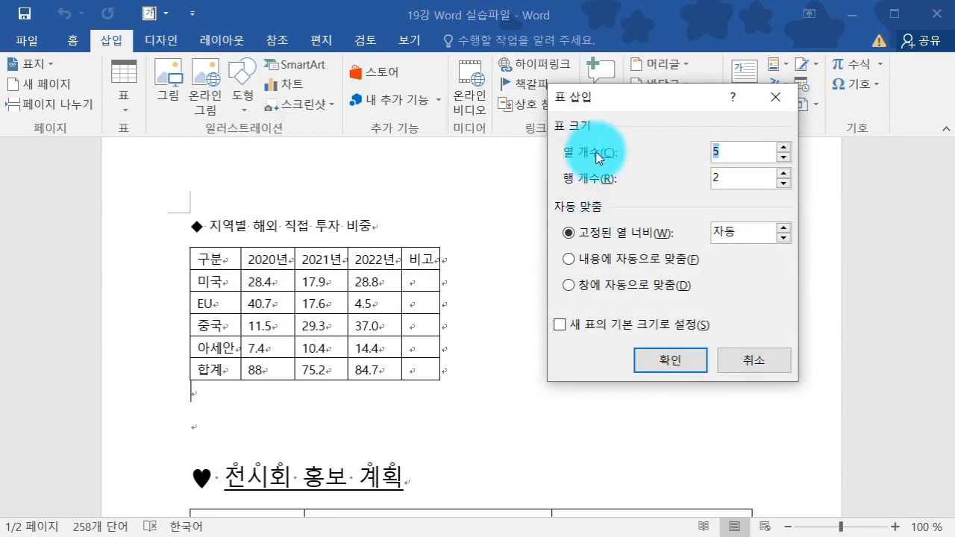
left_click(737, 362)
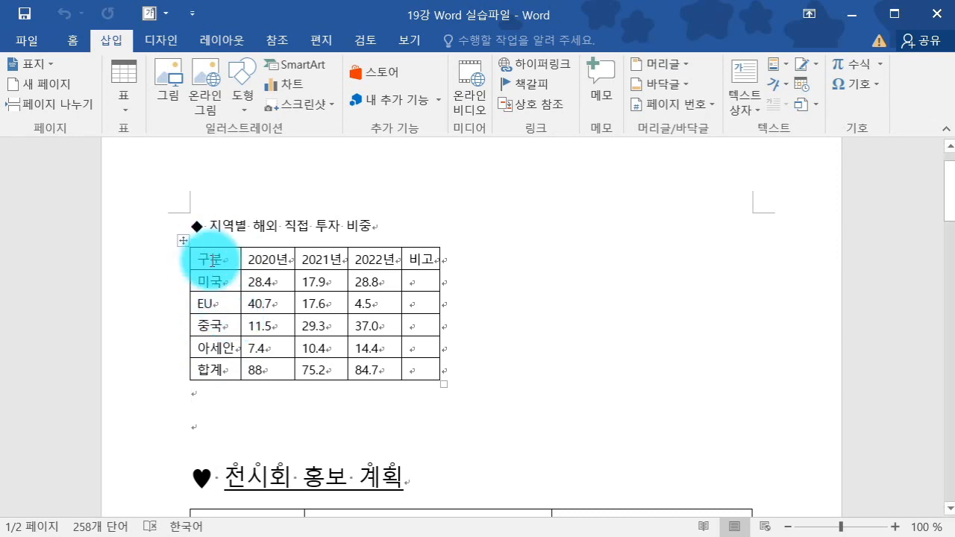
Step: Select each of the table's five columns in turn, from 구분 to 비고, and clear the selection
left_click_drag(212, 260, 188, 367)
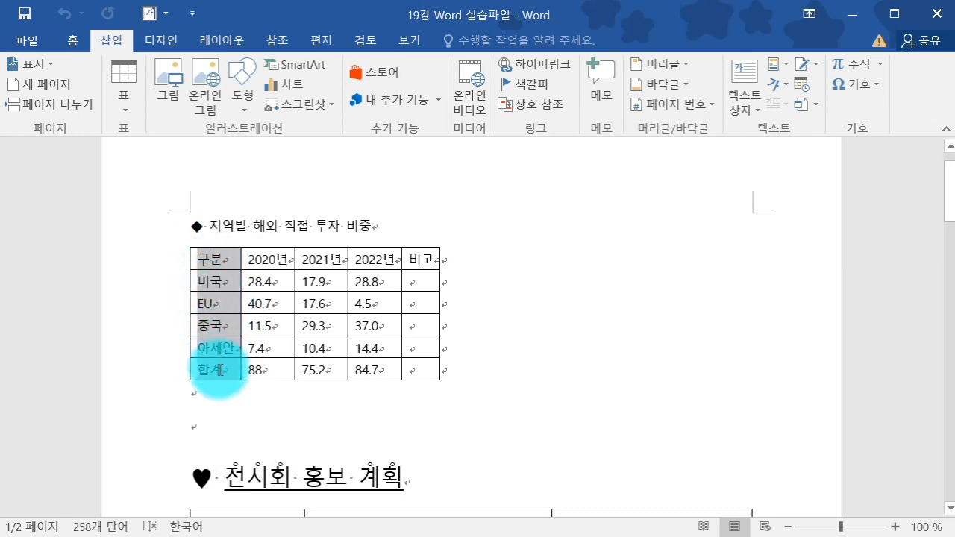
left_click_drag(280, 265, 277, 370)
left_click_drag(332, 266, 317, 370)
left_click_drag(391, 261, 390, 366)
left_click_drag(430, 265, 429, 371)
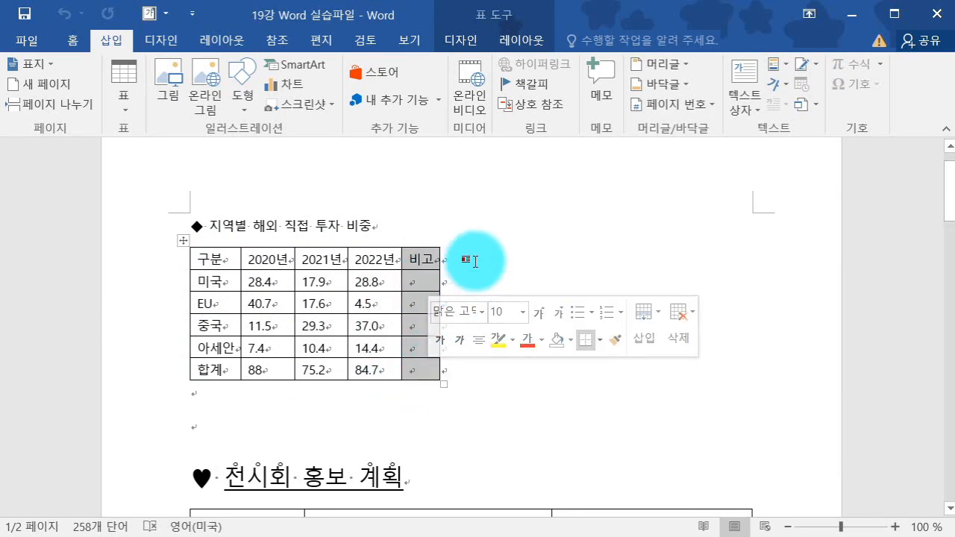
left_click(414, 260)
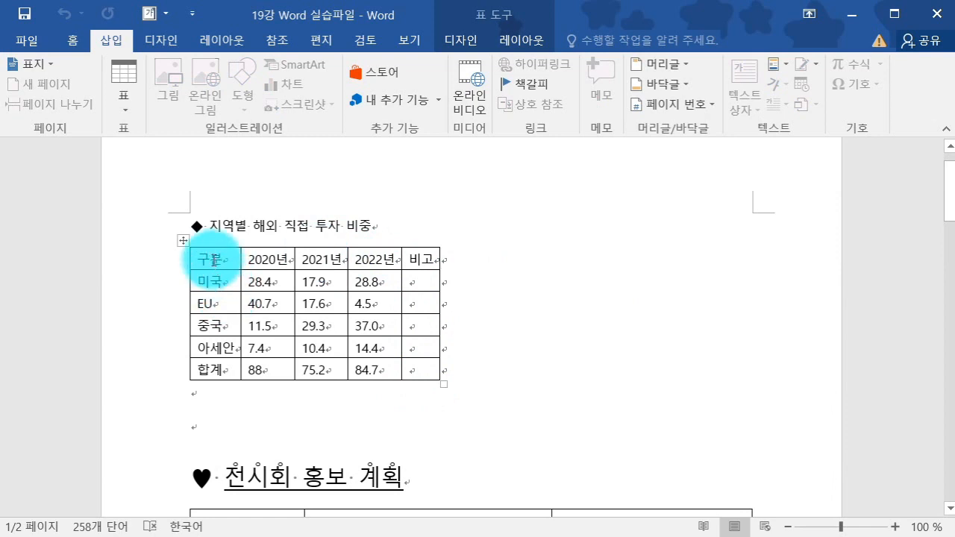
Step: Select the 구분, 2020년 and 2021년 columns one after another, then clear the selection
left_click_drag(212, 257, 199, 370)
left_click_drag(263, 252, 253, 369)
left_click_drag(320, 259, 338, 377)
left_click(504, 263)
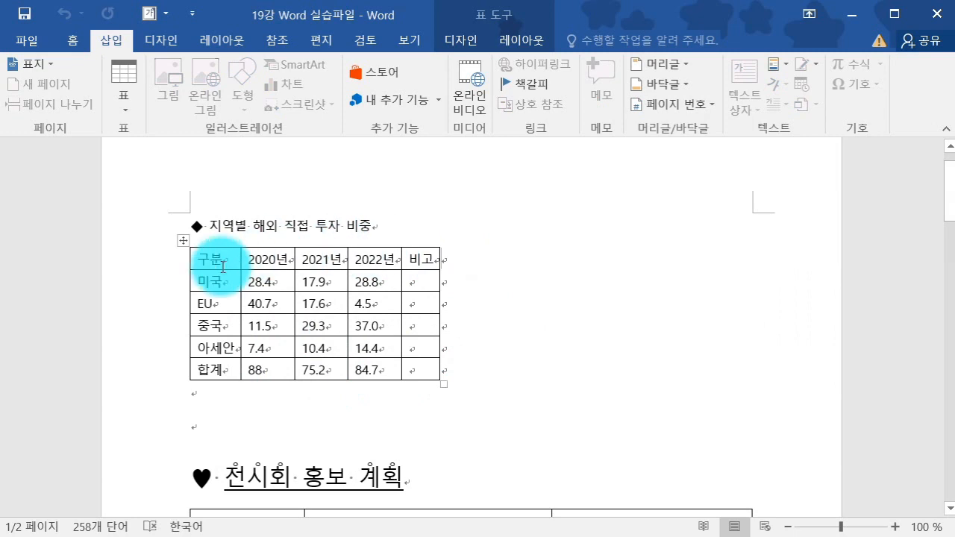
Step: Select the table's header row from 구분 to 비고 and display the table style options
mouse_move(188, 269)
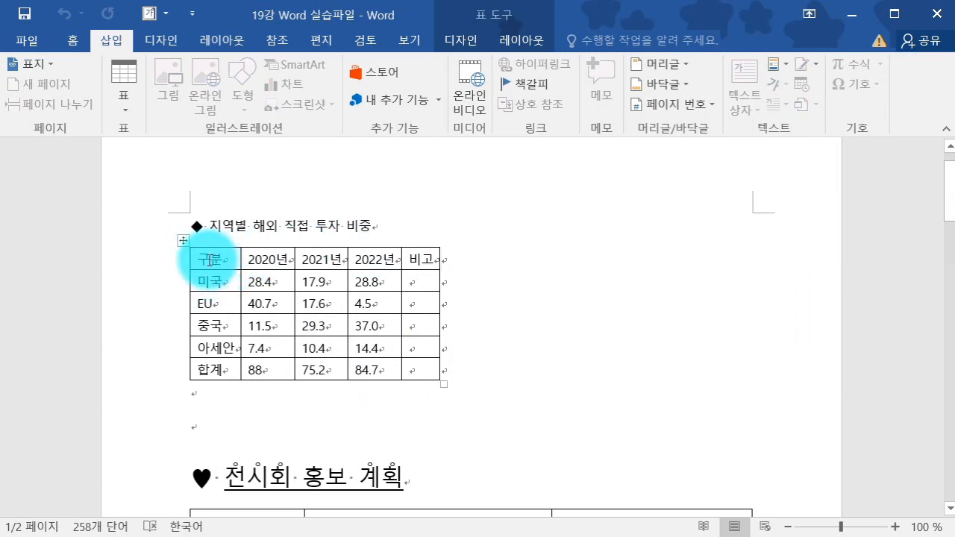
left_click_drag(209, 259, 423, 261)
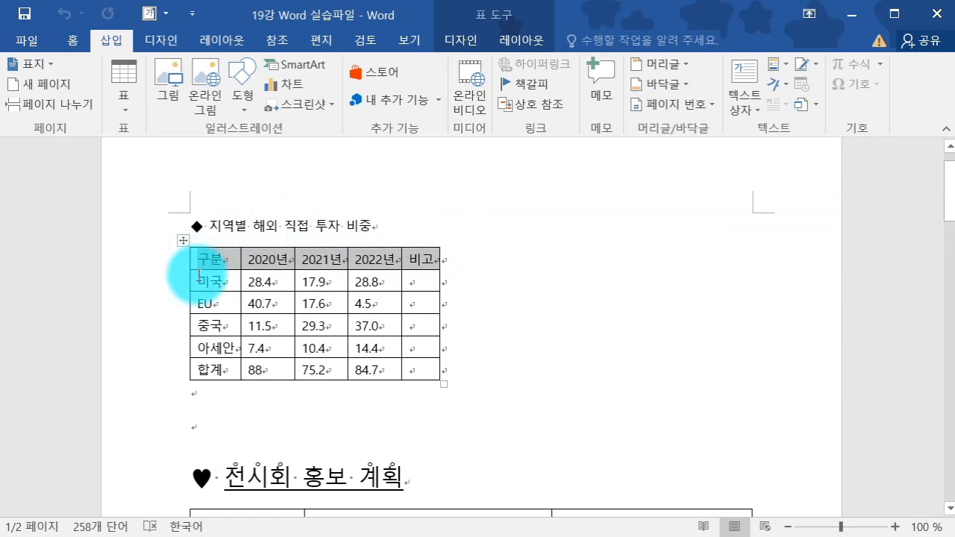
left_click(467, 44)
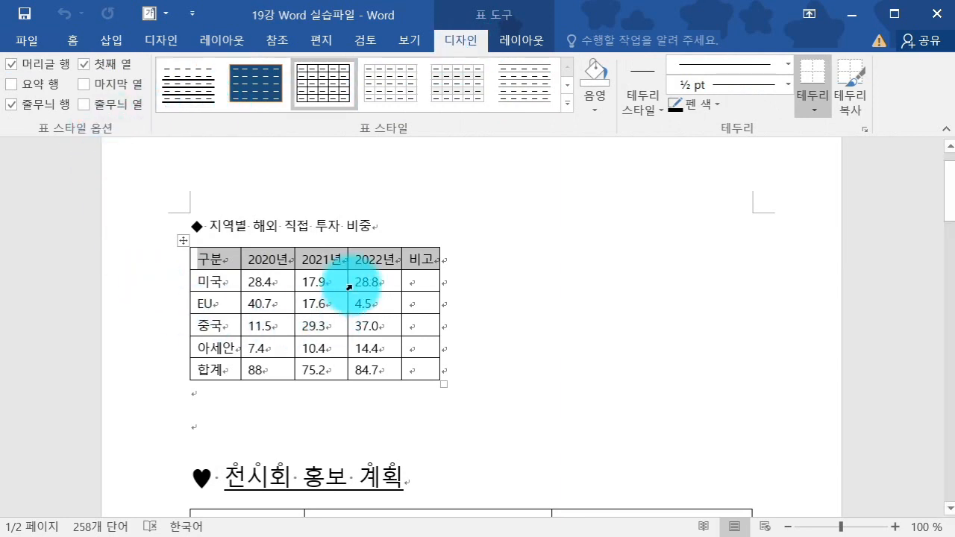
left_click(211, 264)
left_click_drag(211, 261, 409, 256)
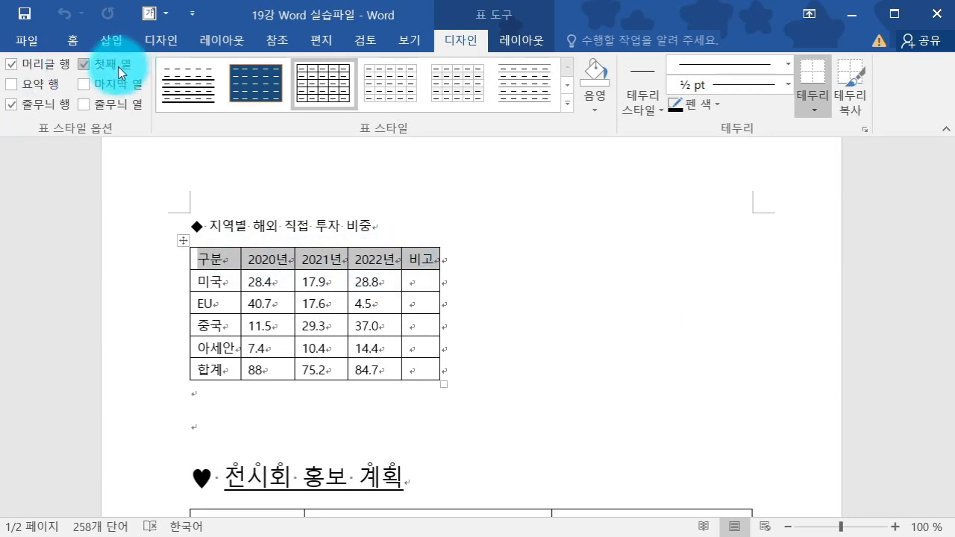
Step: Select the table's first column and its last column in turn, then clear the selection
left_click_drag(214, 261, 215, 359)
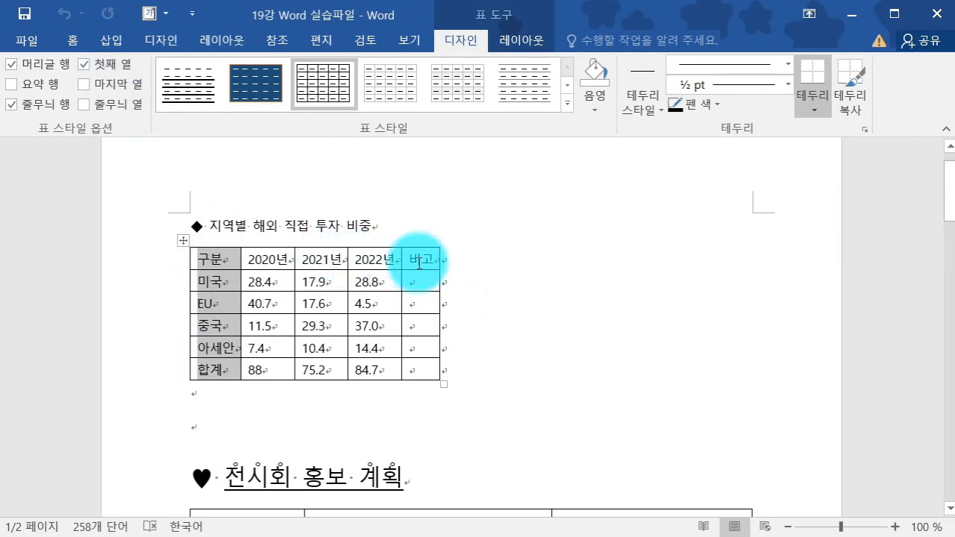
left_click_drag(421, 260, 406, 364)
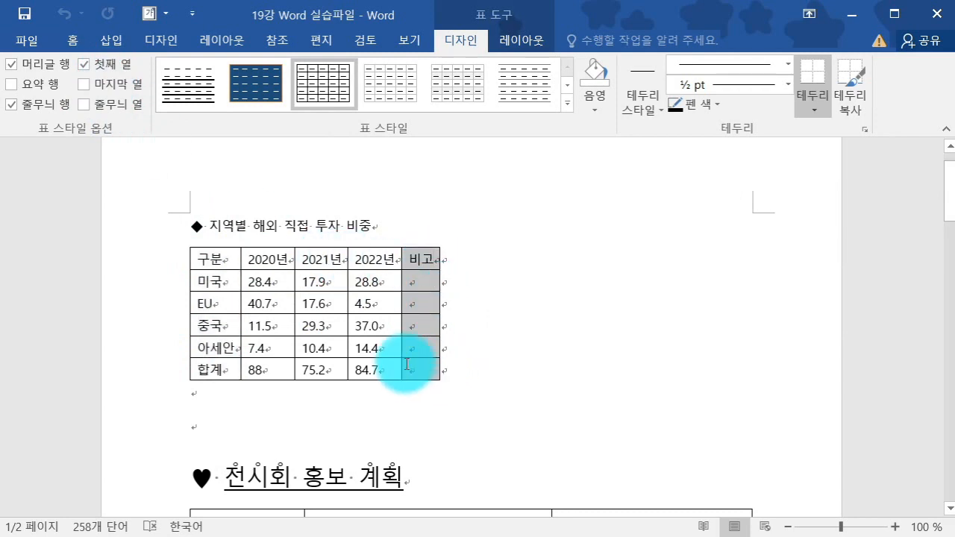
left_click(494, 239)
Step: Select the header, 미국 and EU rows in turn, followed by the single EU label cell
left_click_drag(214, 259, 430, 254)
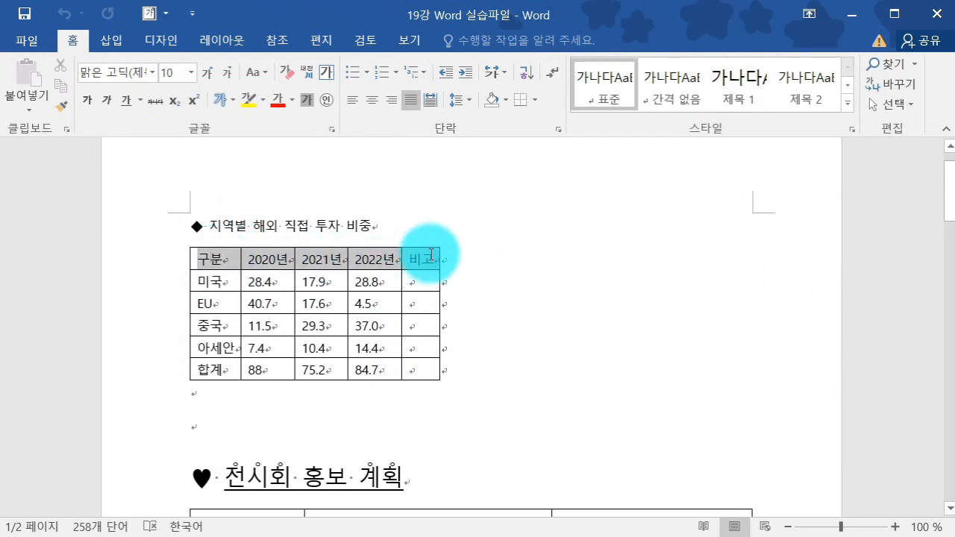
left_click_drag(228, 282, 431, 281)
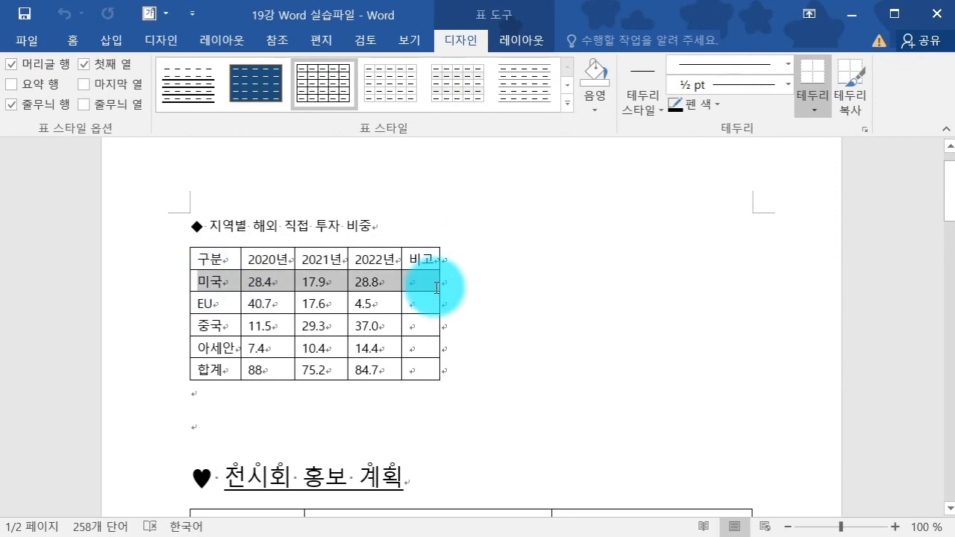
left_click_drag(235, 301, 393, 304)
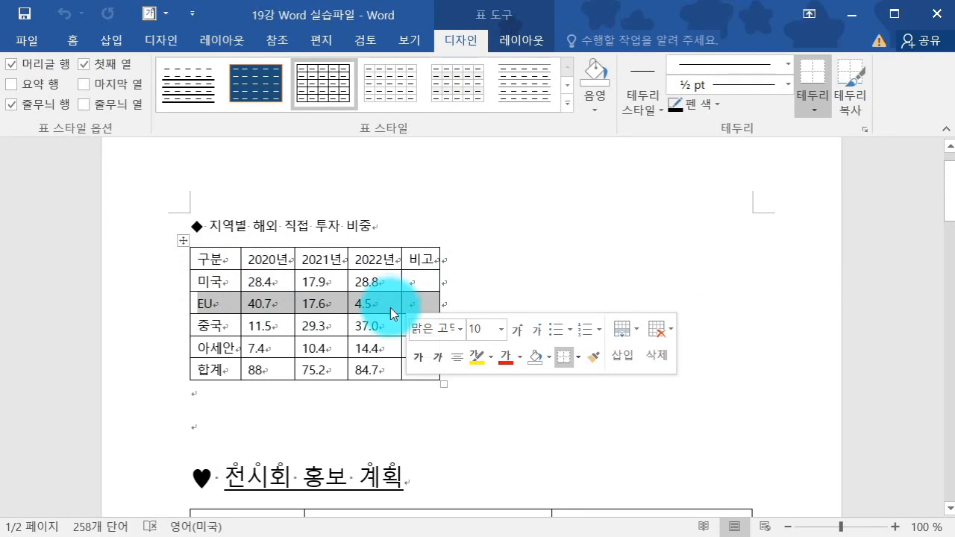
left_click_drag(396, 299, 420, 285)
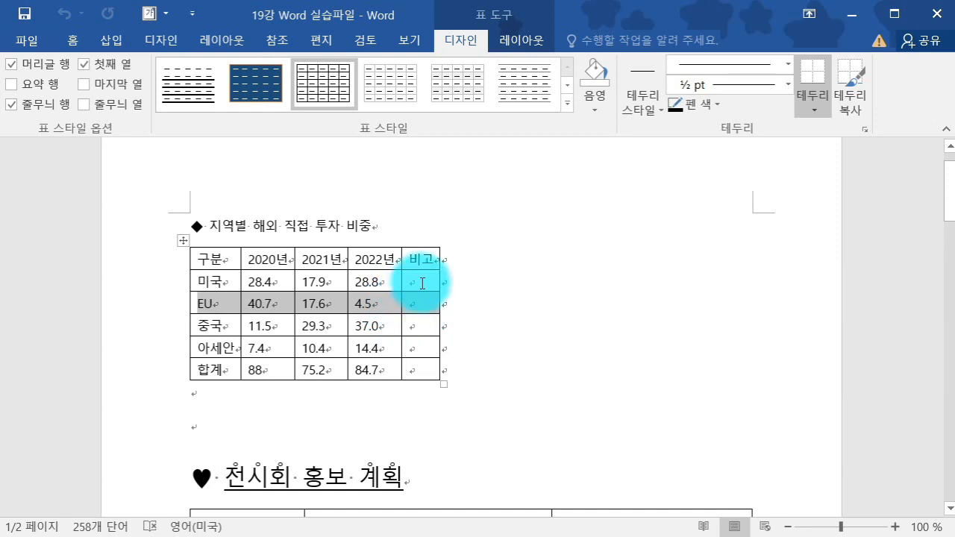
left_click(422, 283)
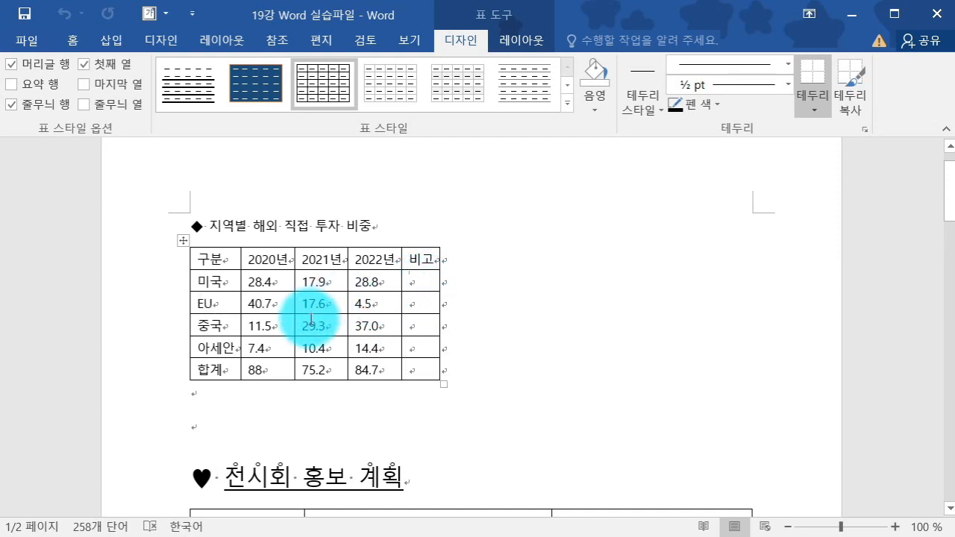
left_click(194, 305)
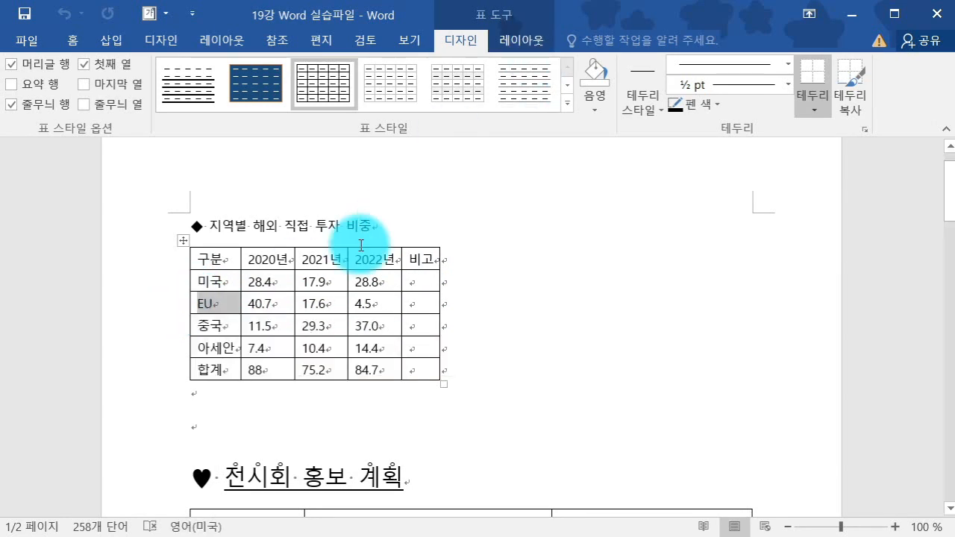
left_click(257, 306)
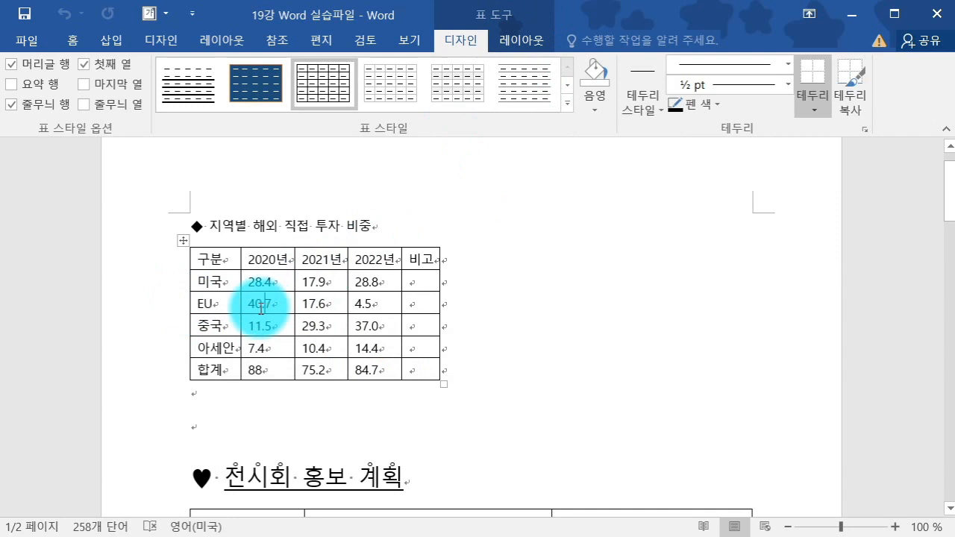
Step: Use the table's Select command to select the whole 구분 column, followed by the whole EU row
left_click(233, 261)
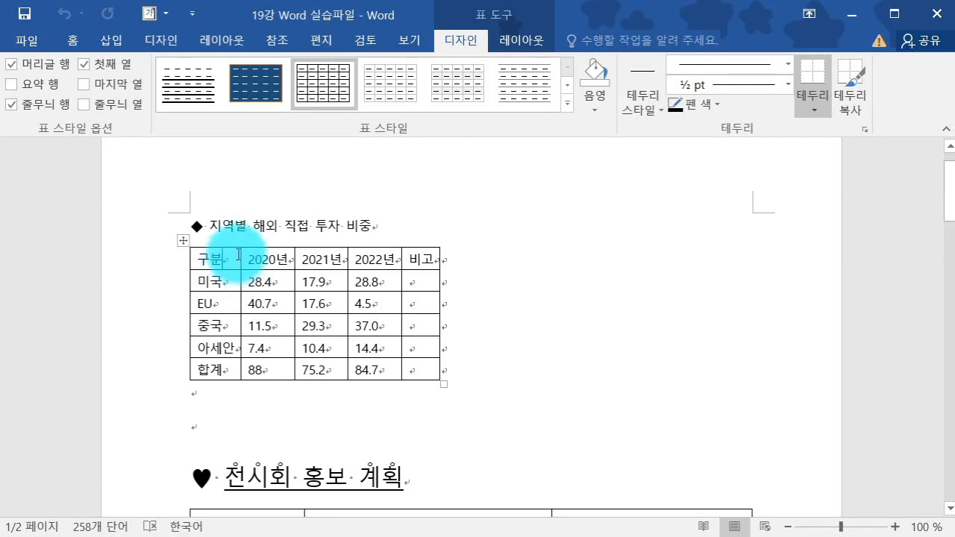
left_click(534, 46)
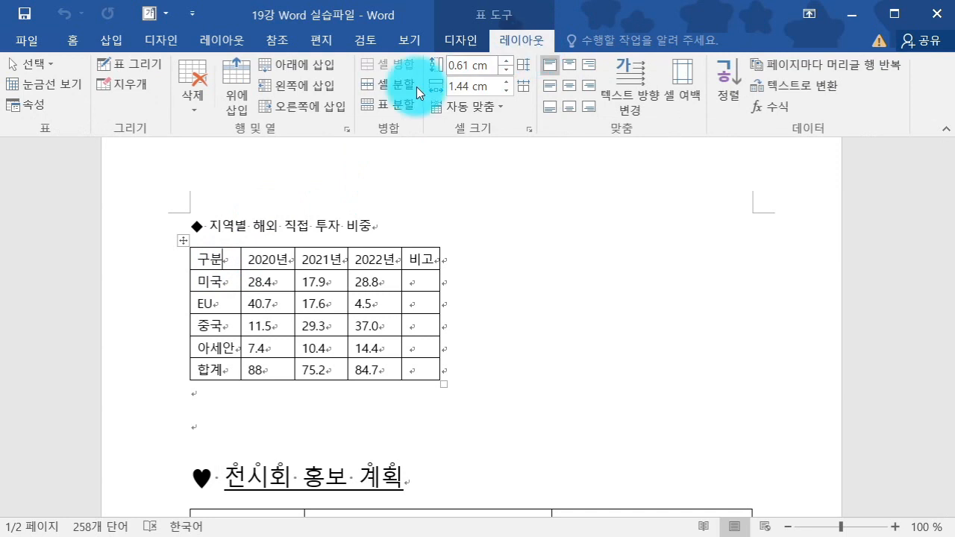
left_click(41, 67)
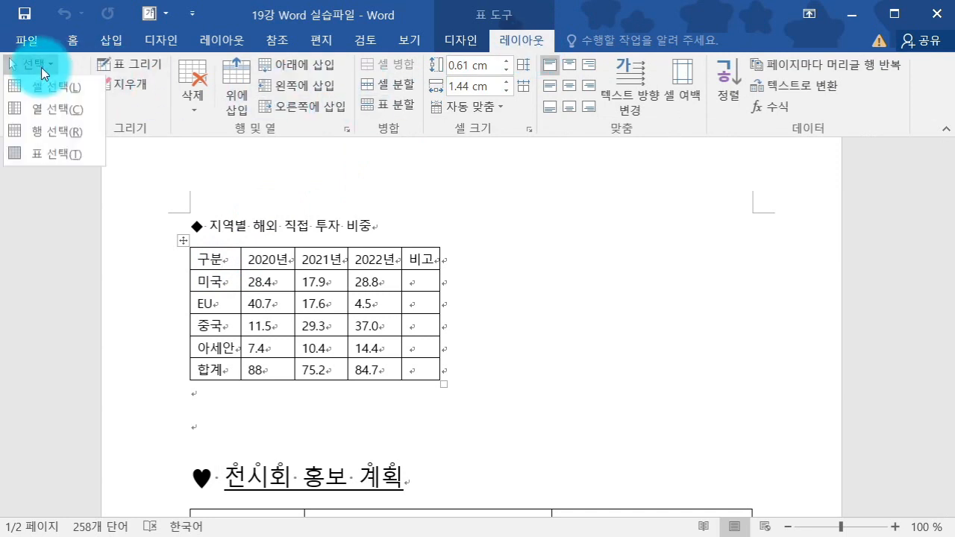
left_click(48, 117)
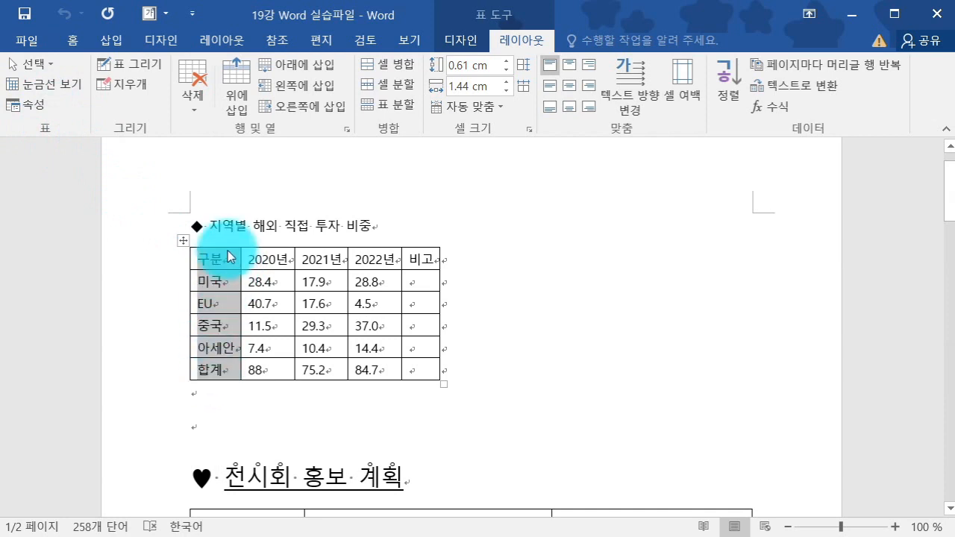
left_click(231, 305)
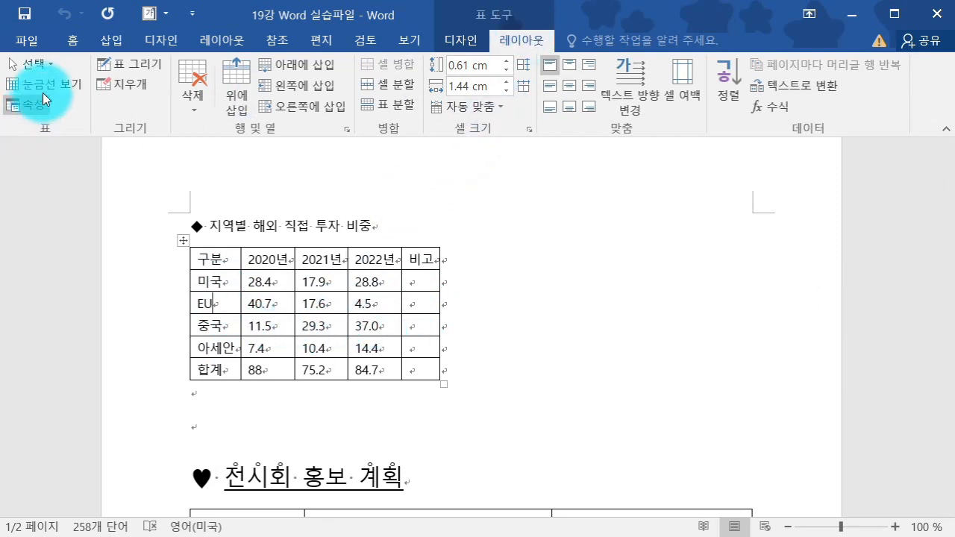
left_click(40, 69)
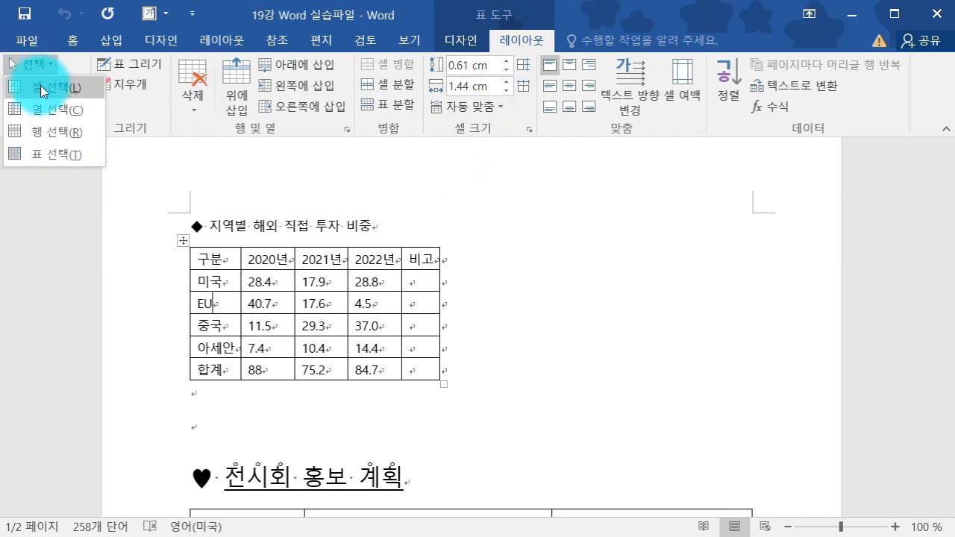
left_click(45, 136)
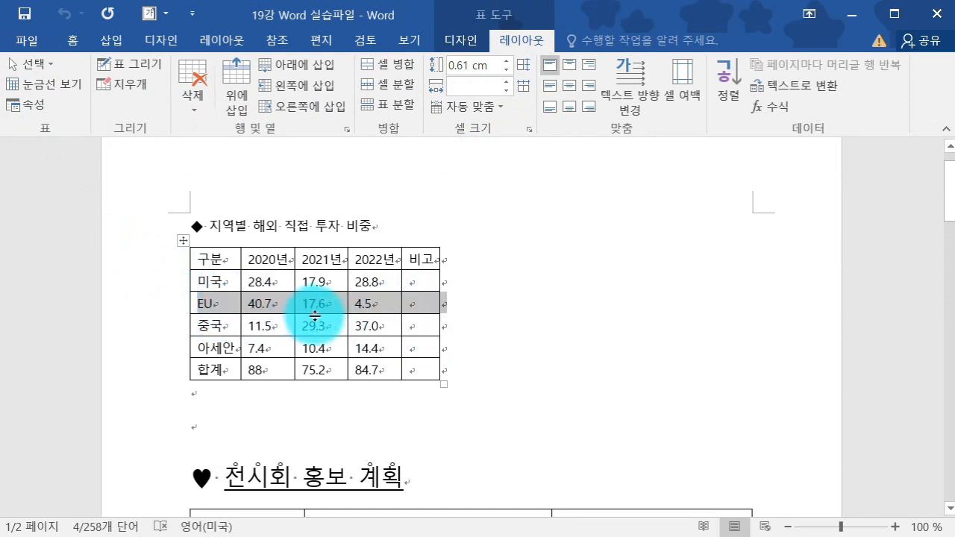
Step: Use the table's Select command to select the 비고 cell in the EU row and in the 미국 row, clearing the selection after each
left_click(415, 315)
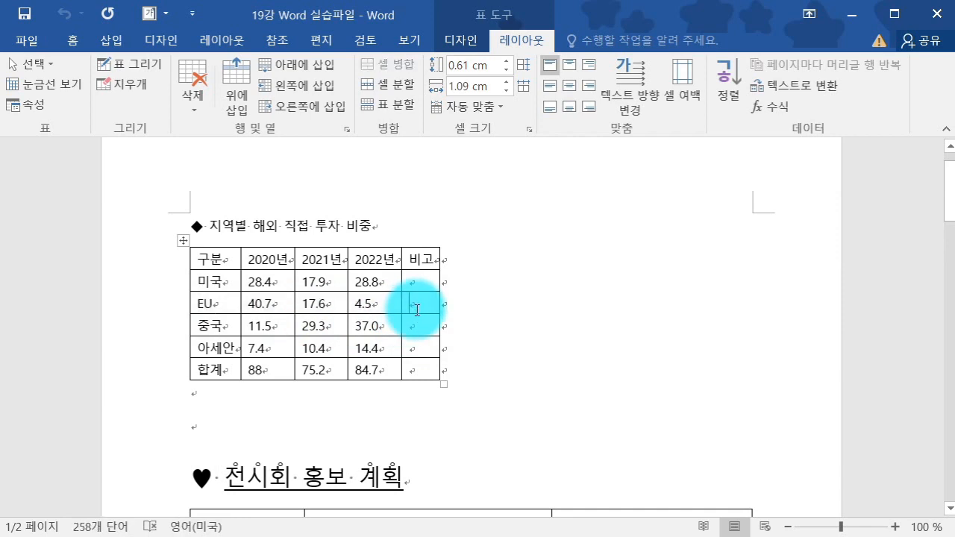
left_click(41, 66)
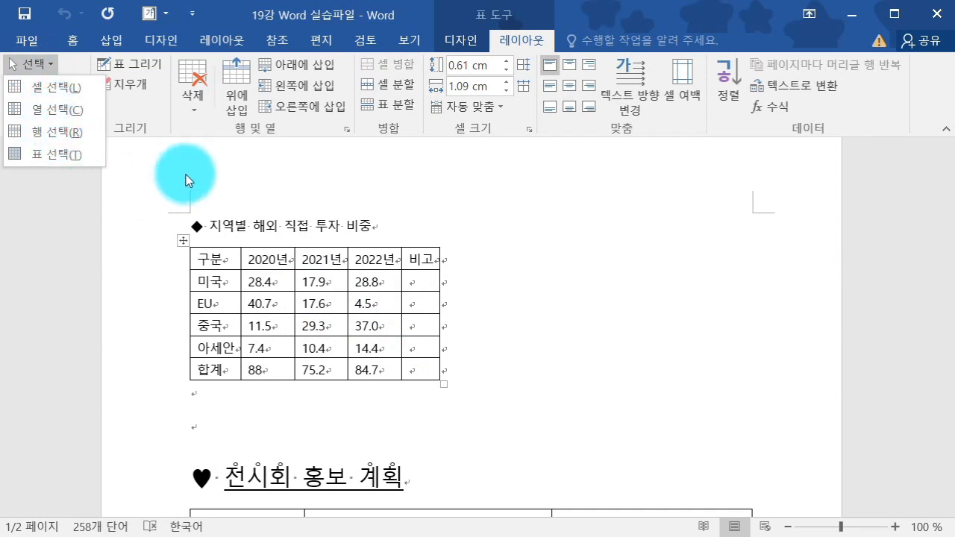
left_click(75, 88)
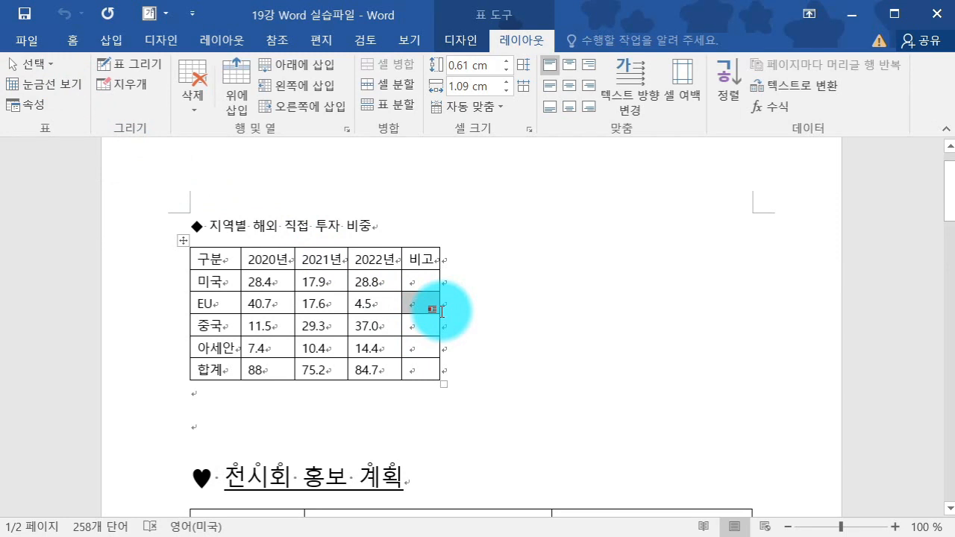
left_click(473, 290)
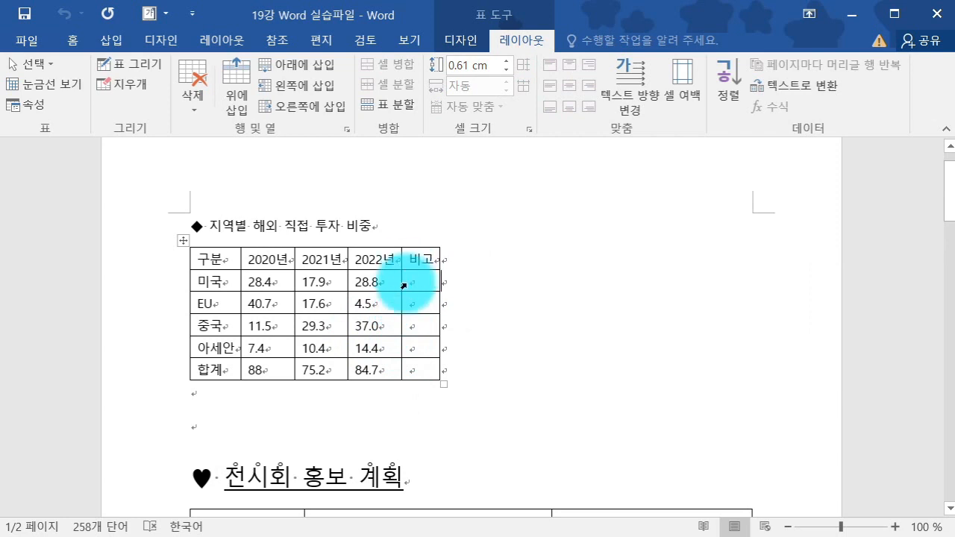
left_click(422, 282)
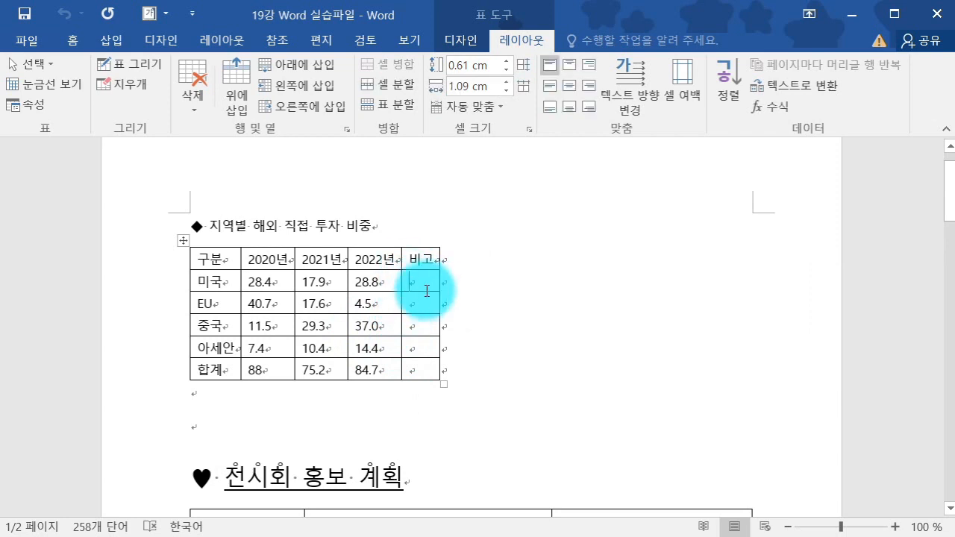
left_click(48, 67)
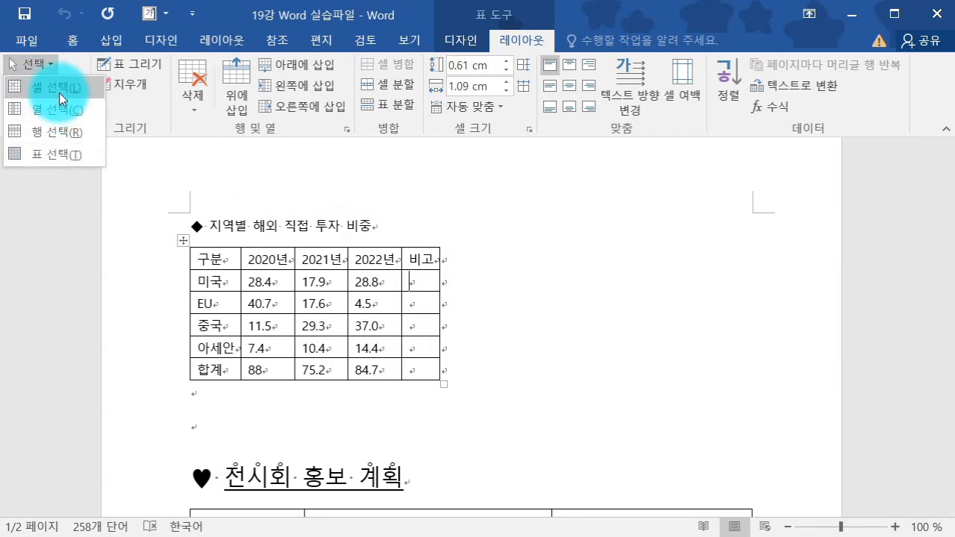
left_click(58, 93)
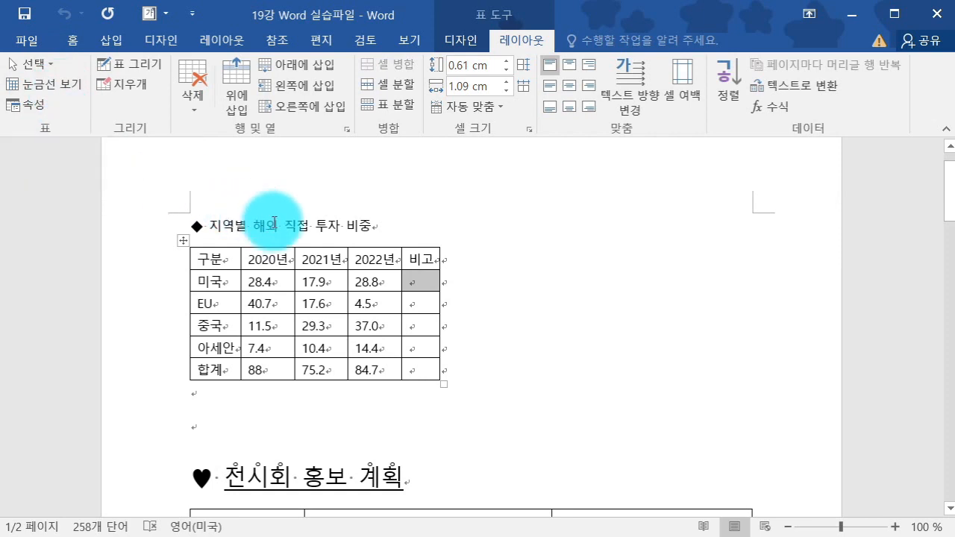
left_click(416, 281)
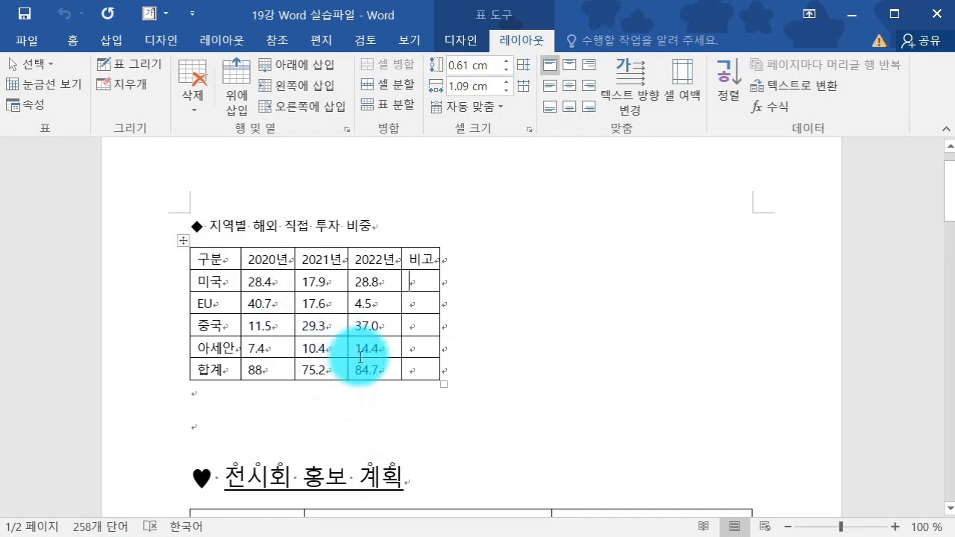
Step: Select the separate cells 구분, 7.4, 17.6, 37.0 and 비고 together, then clear the selection
left_click(193, 259)
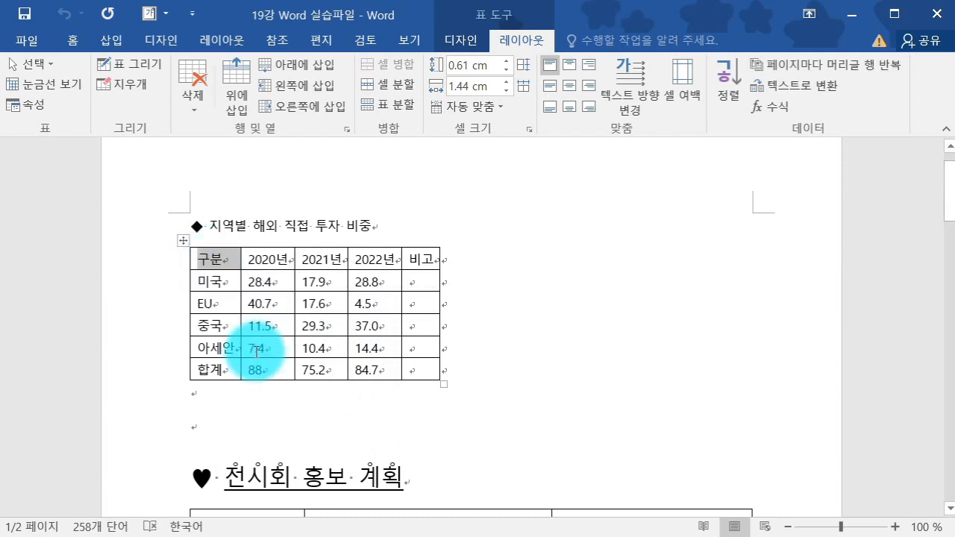
left_click(243, 345, "ctrl")
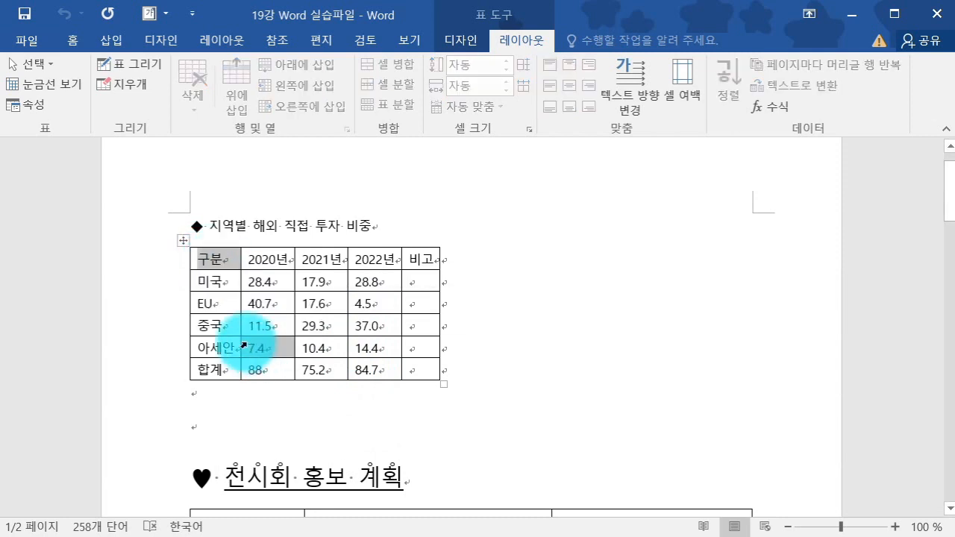
left_click(298, 305, "ctrl")
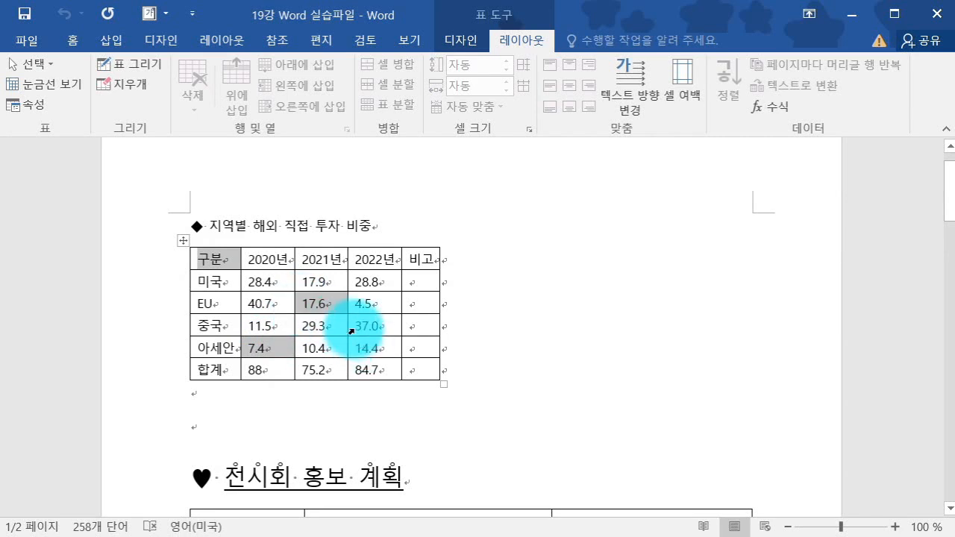
left_click(352, 326, "ctrl")
left_click(406, 253, "ctrl")
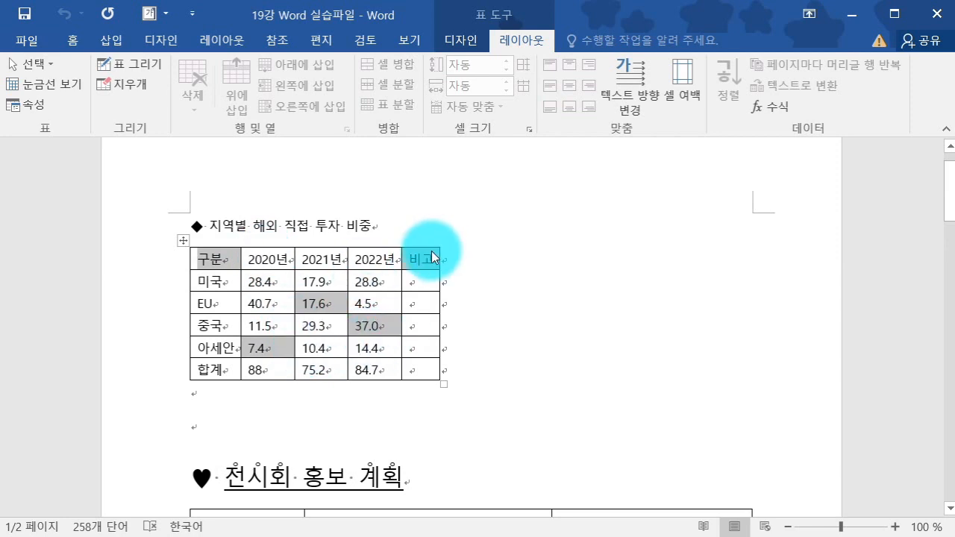
left_click(414, 231)
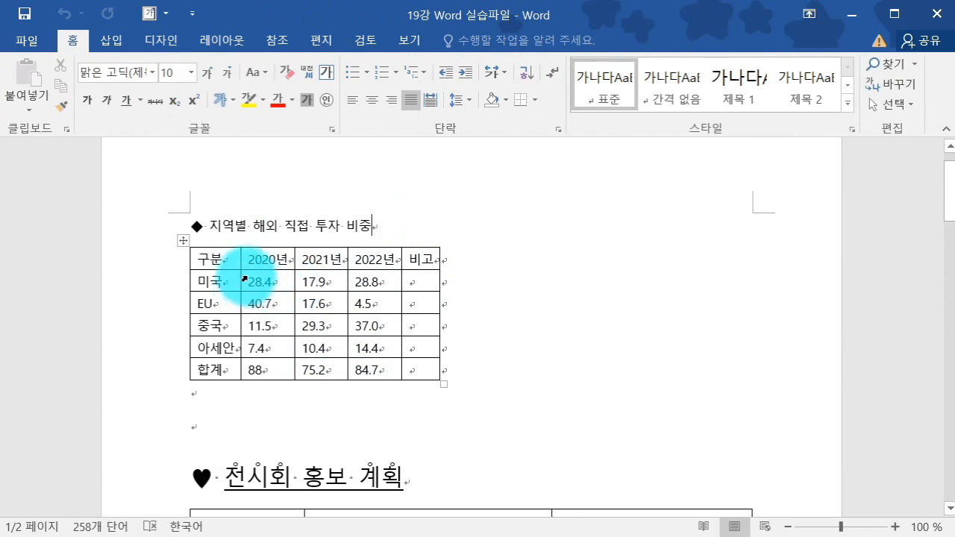
Step: Select the block of cells from 28.4 to 14.4, then reduce the selection to the single 28.4 cell
left_click_drag(244, 278, 353, 353)
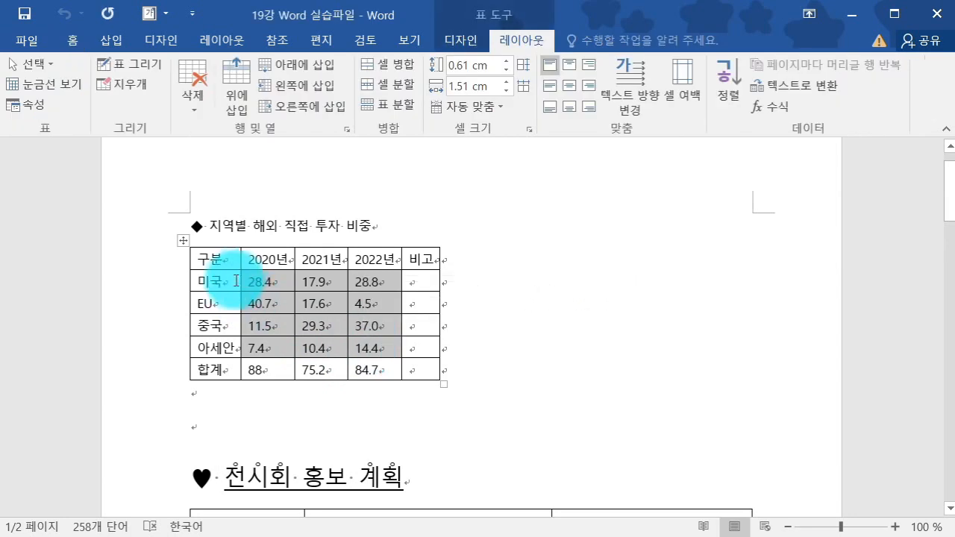
left_click(250, 283)
left_click(241, 284)
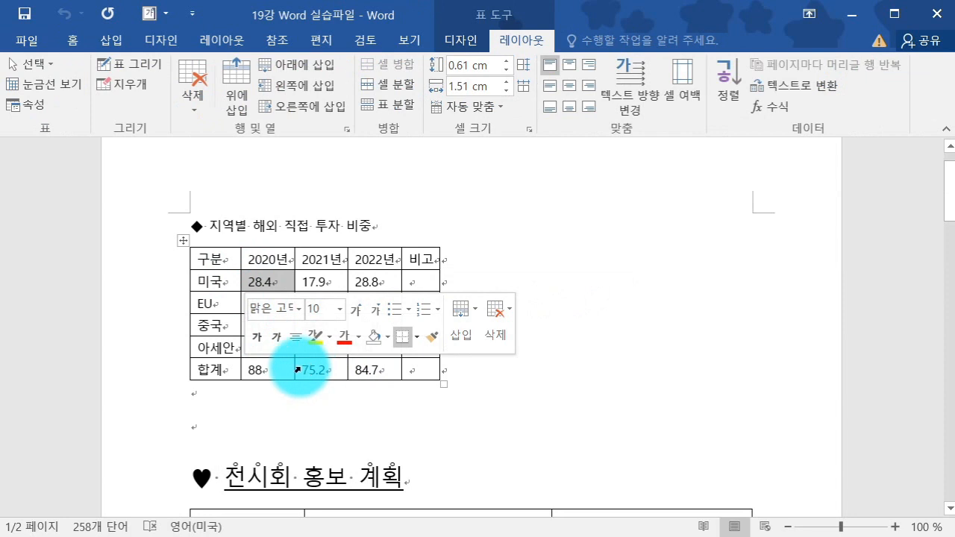
Step: Select the non-adjacent 75.2 and 40.7 cells together
left_click(296, 369)
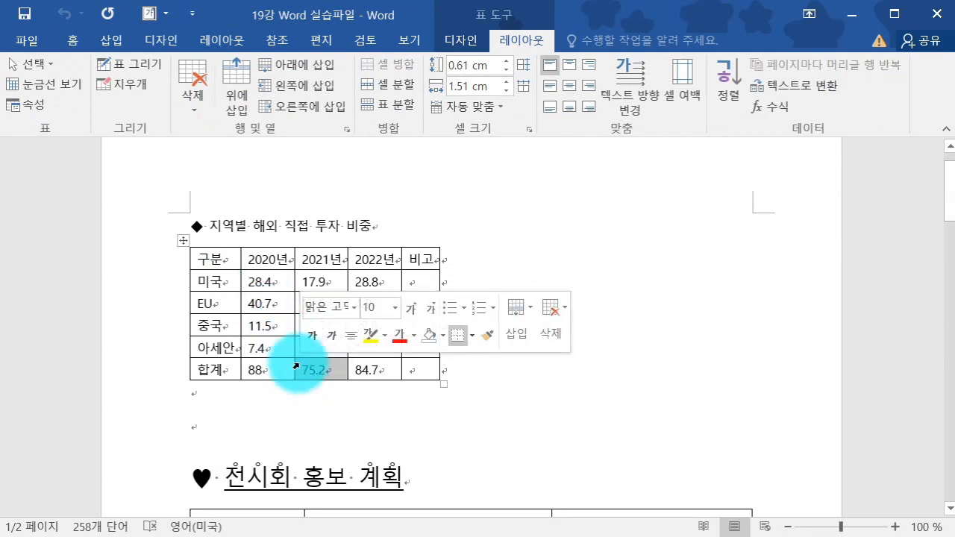
left_click(243, 305, "ctrl")
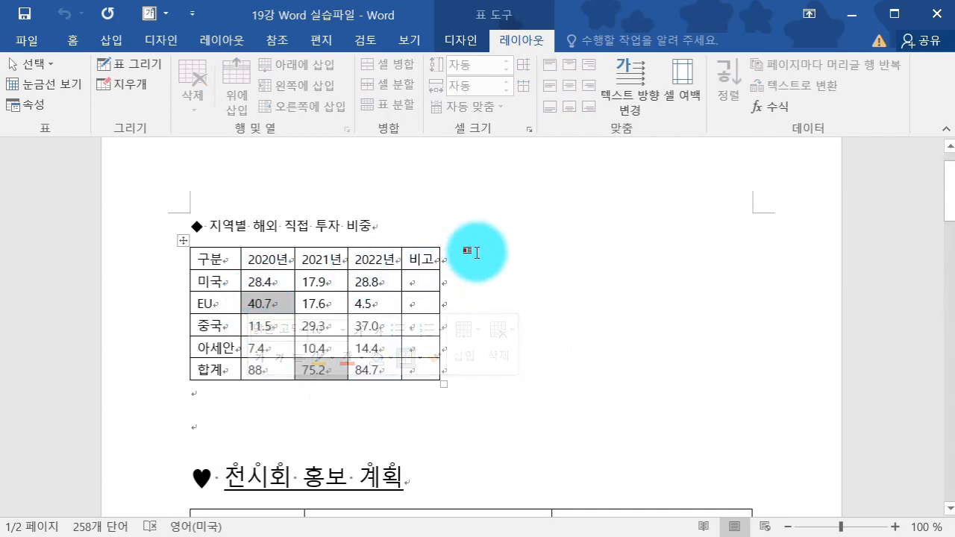
Step: Select the continuous cell range from 구분 to 14.4 by its two corner cells, then clear the selection
left_click(219, 261)
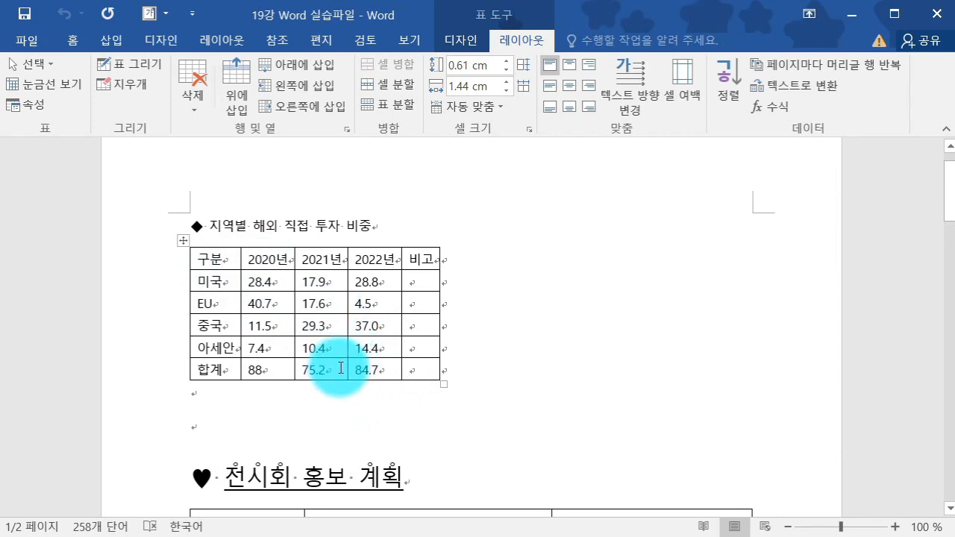
mouse_move(185, 278)
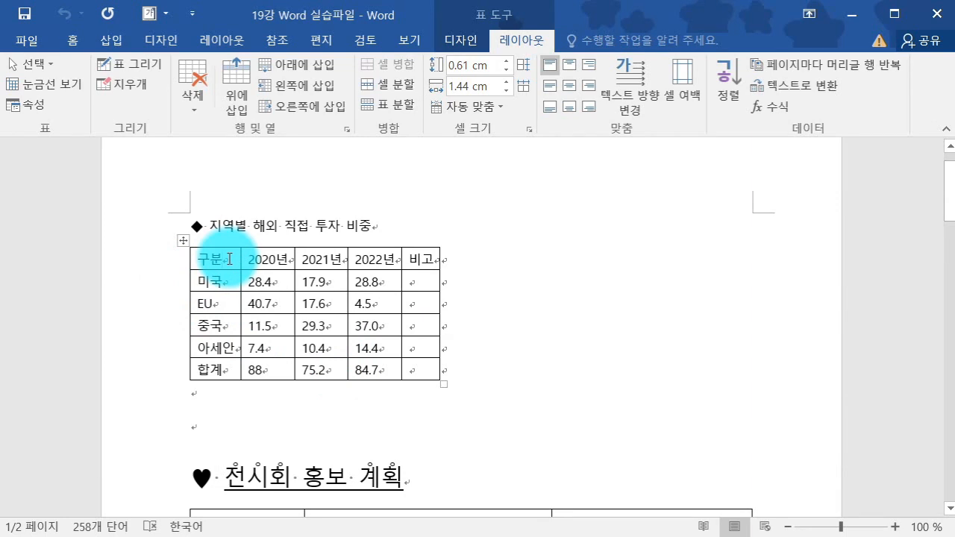
left_click(370, 352, "shift")
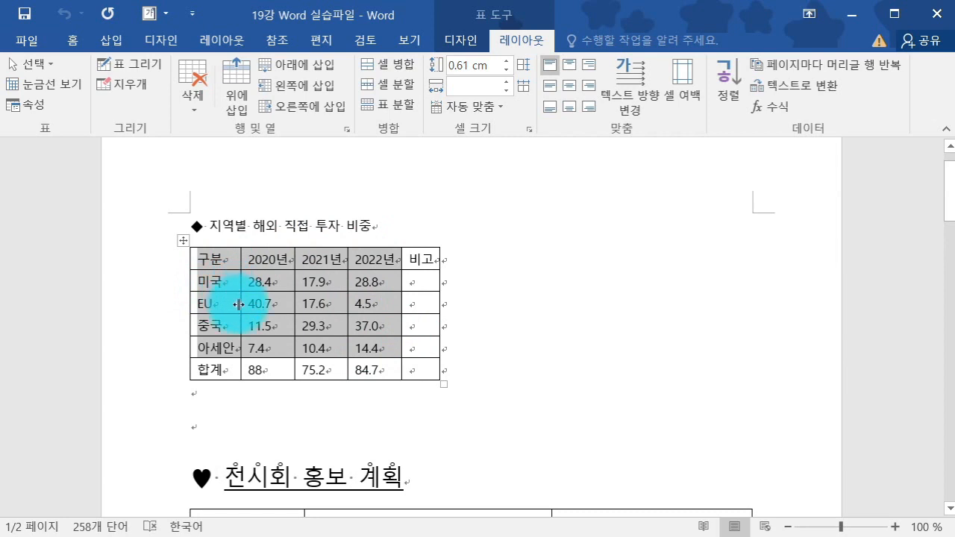
left_click(462, 294)
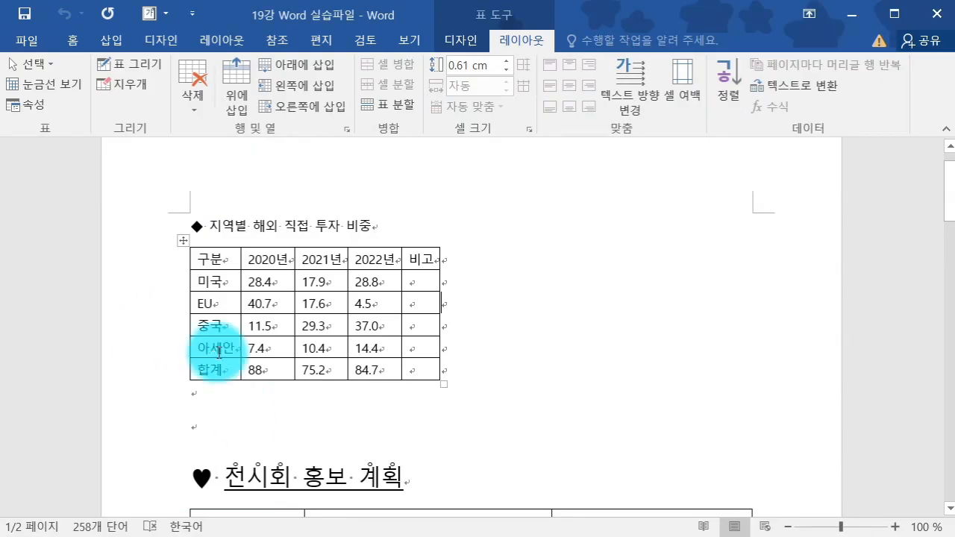
Step: Select all cells of the table from 구분 to the last 비고 cell and look through the table style gallery without applying one
left_click(43, 90)
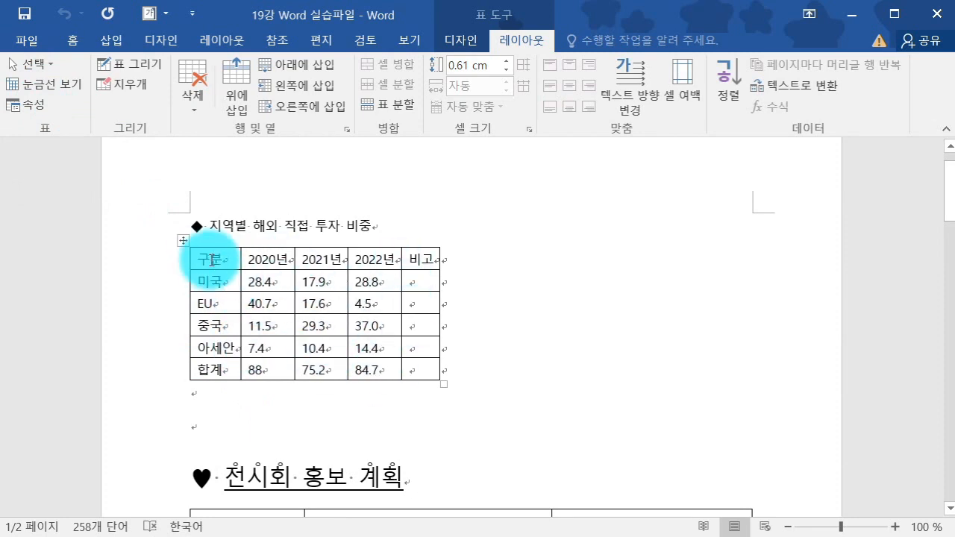
left_click_drag(212, 259, 415, 366)
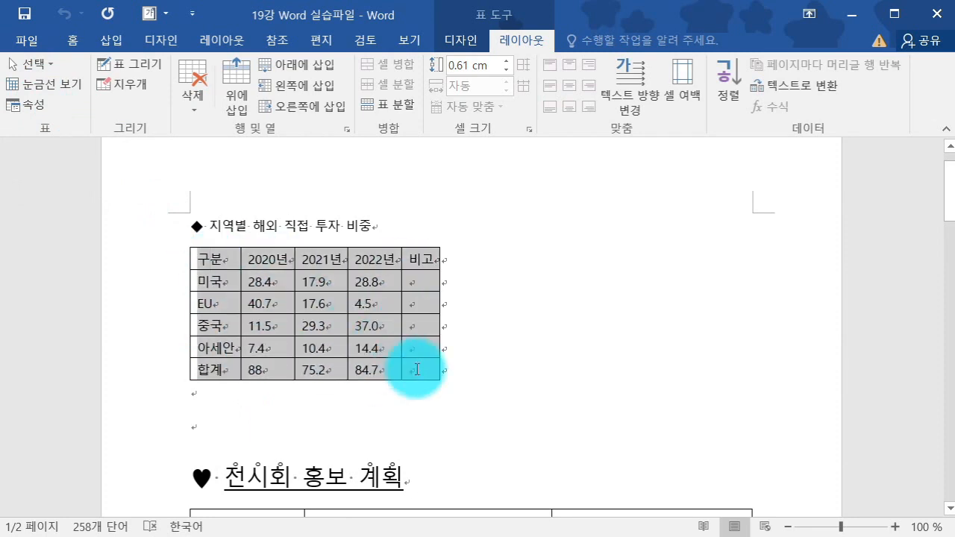
left_click(463, 37)
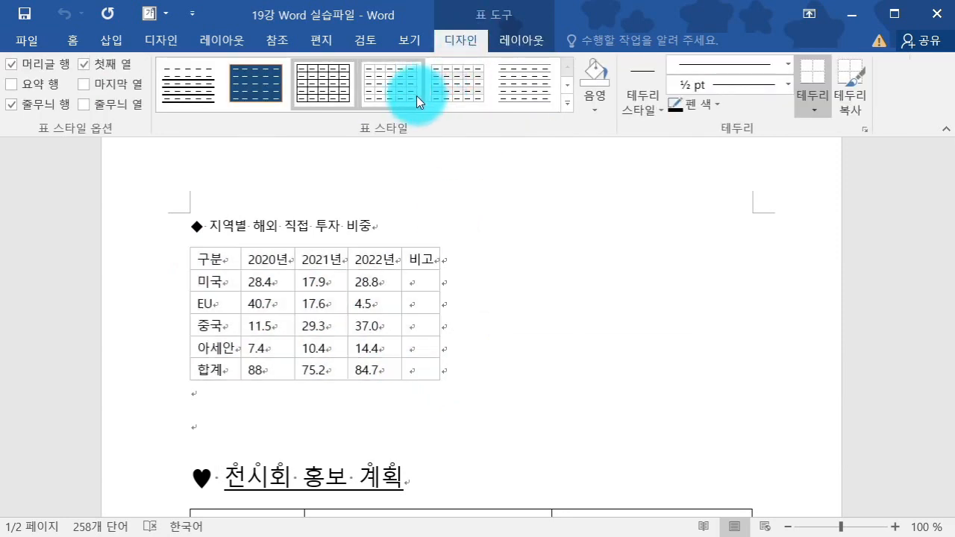
left_click(567, 109)
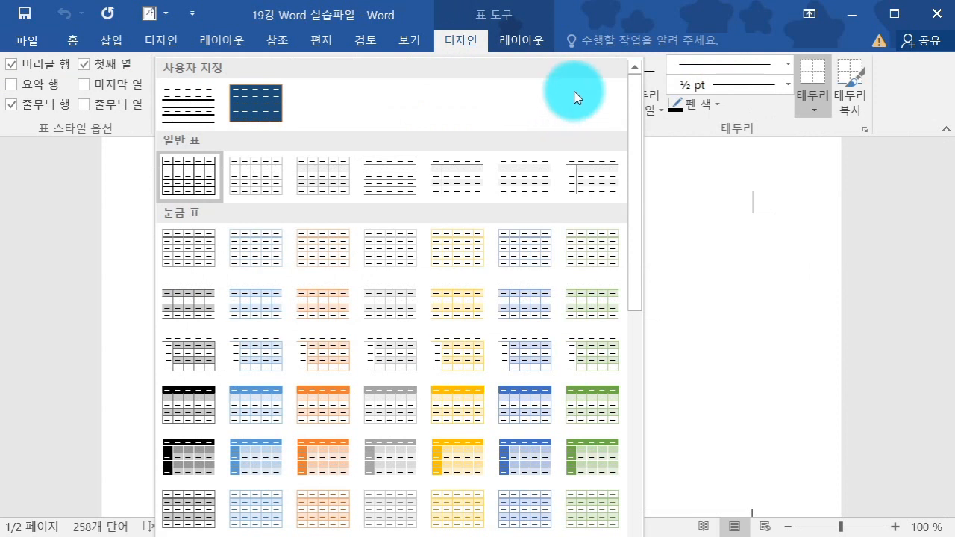
left_click(611, 19)
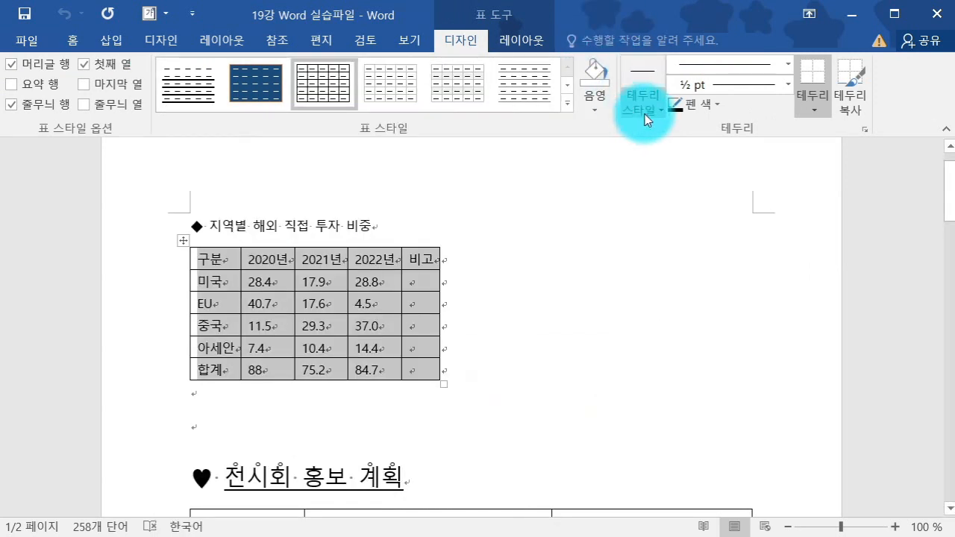
Step: Display the border options for the selected table, then the list of border line weights
left_click(810, 108)
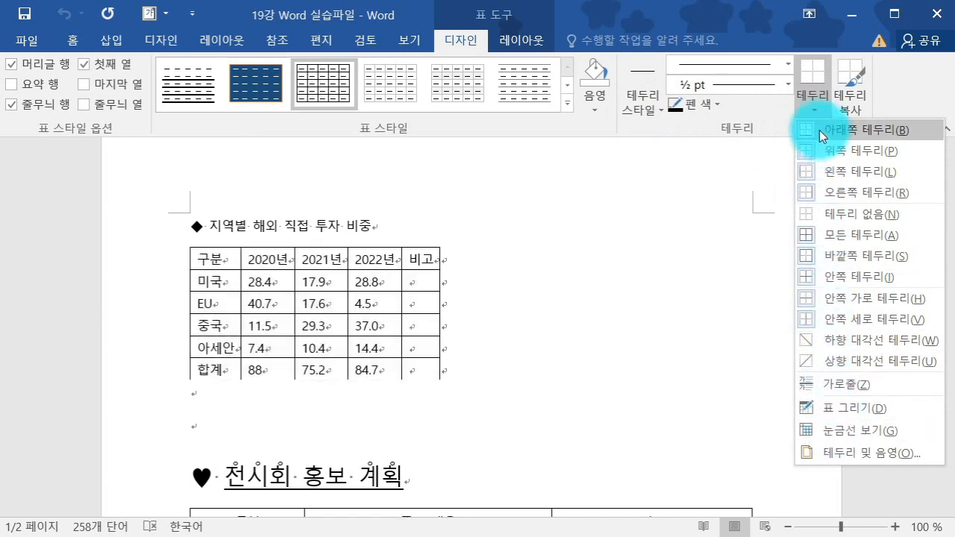
left_click(733, 90)
left_click(733, 91)
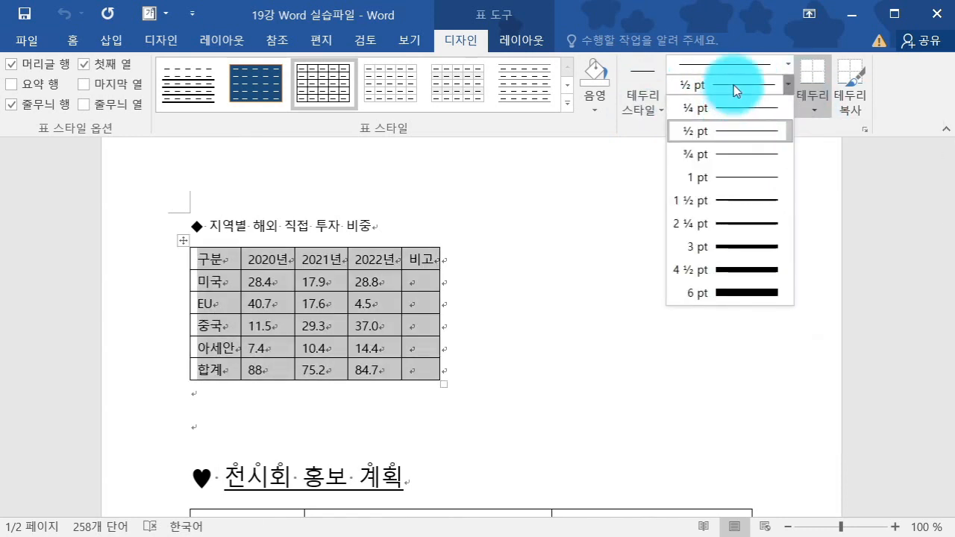
Step: Remove all borders from the selected table under 지역별 해외 직접 투자 비중
left_click(733, 85)
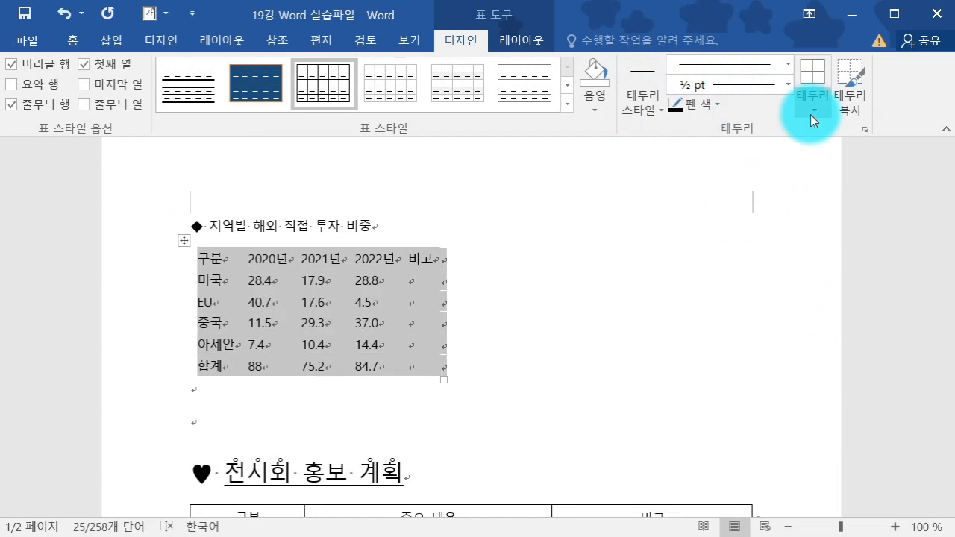
left_click(812, 112)
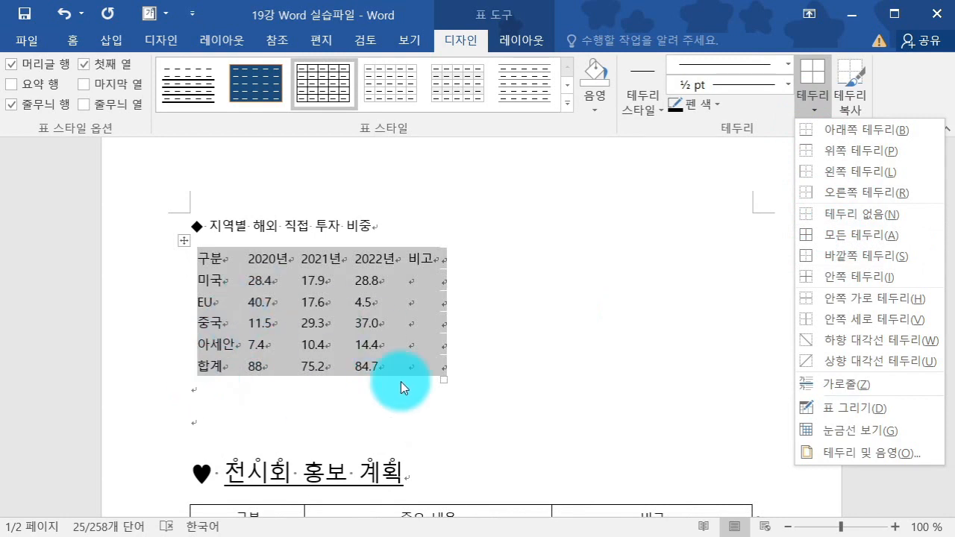
left_click(524, 41)
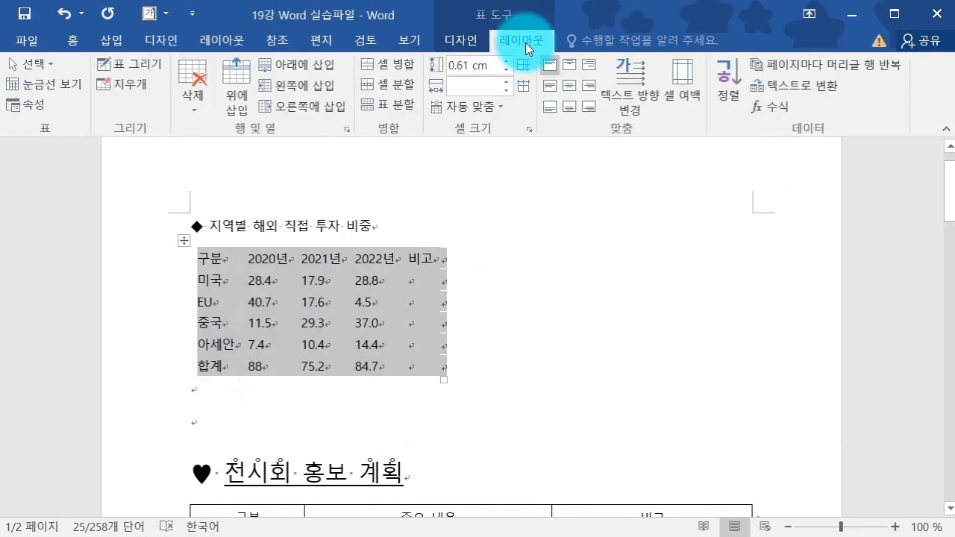
Step: Turn on the table gridlines for the borderless table and clear the cell selection
left_click(35, 87)
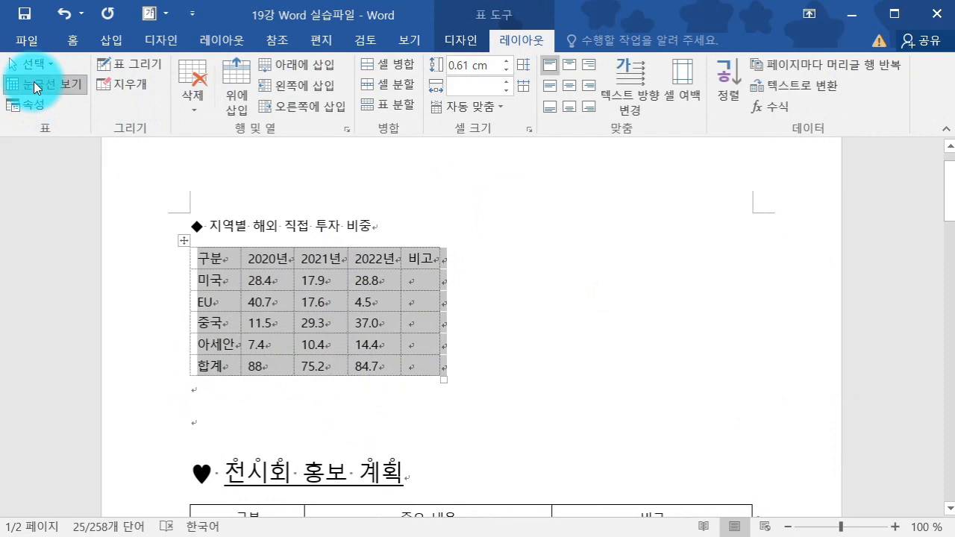
left_click(496, 291)
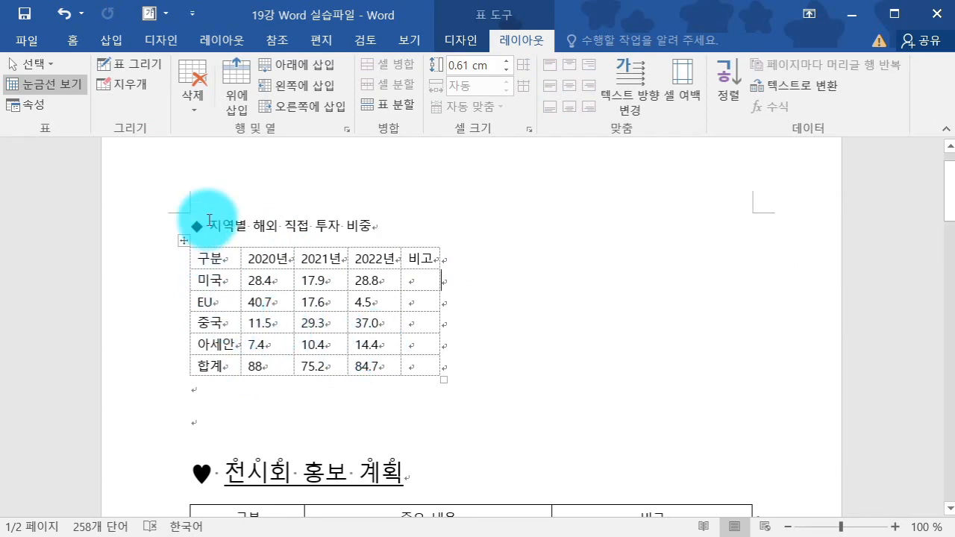
mouse_move(239, 245)
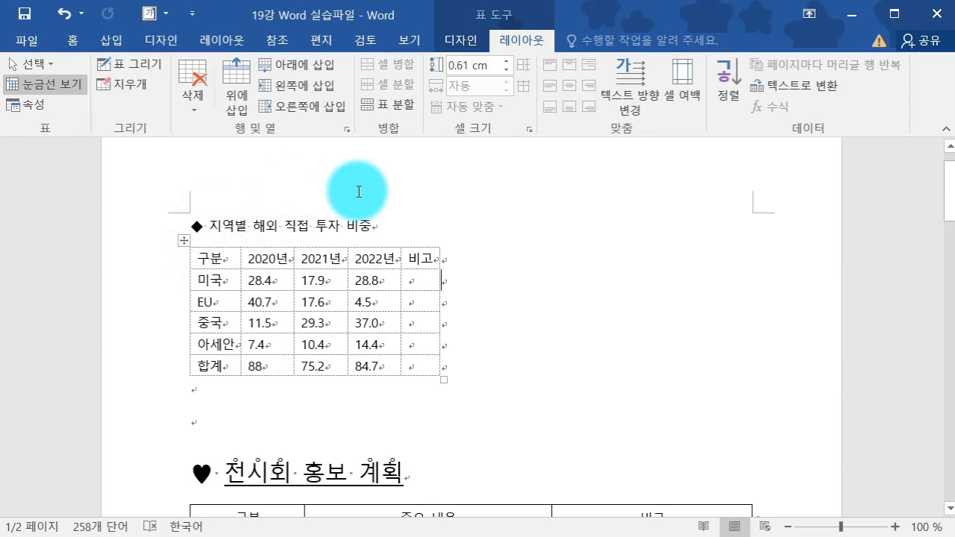
mouse_move(420, 227)
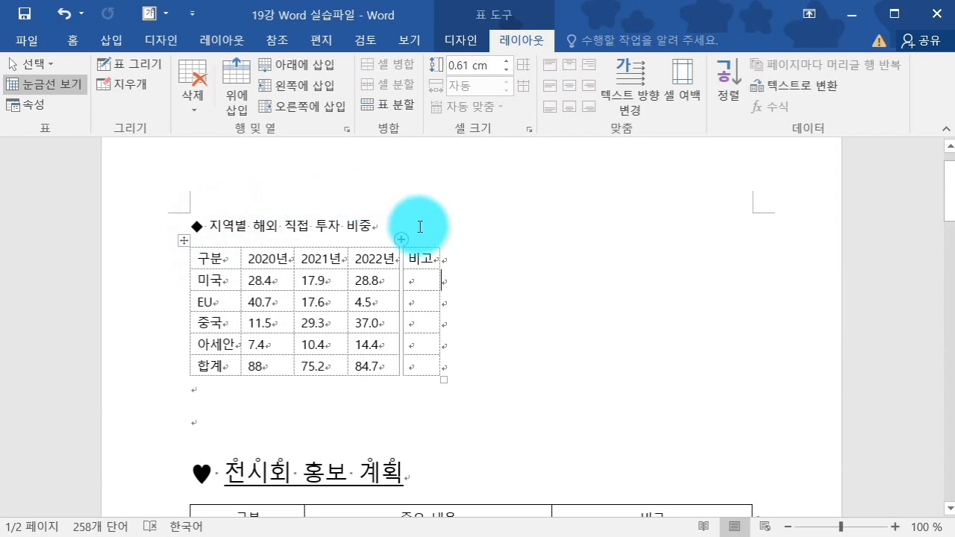
Step: Switch the table gridlines off, on and off again, then undo the border removal
left_click(66, 75)
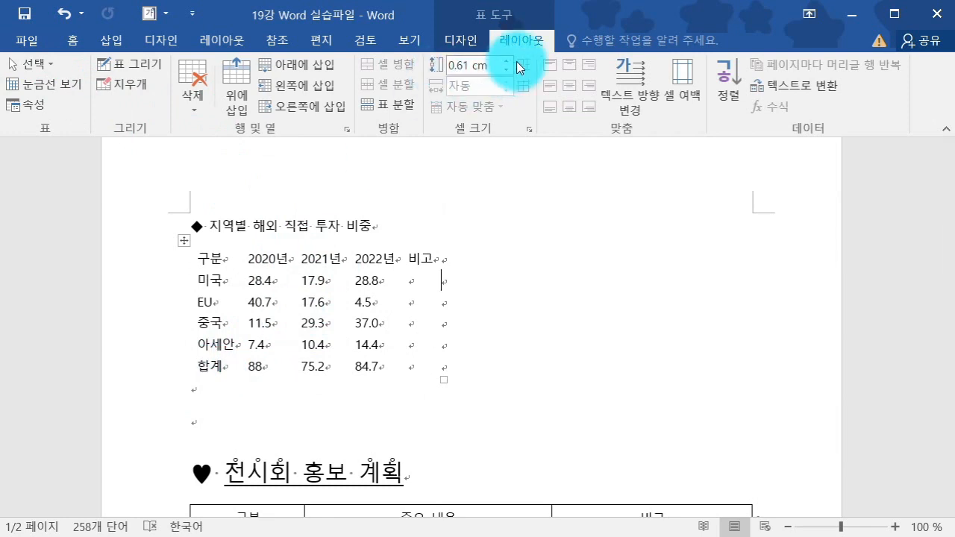
left_click(17, 92)
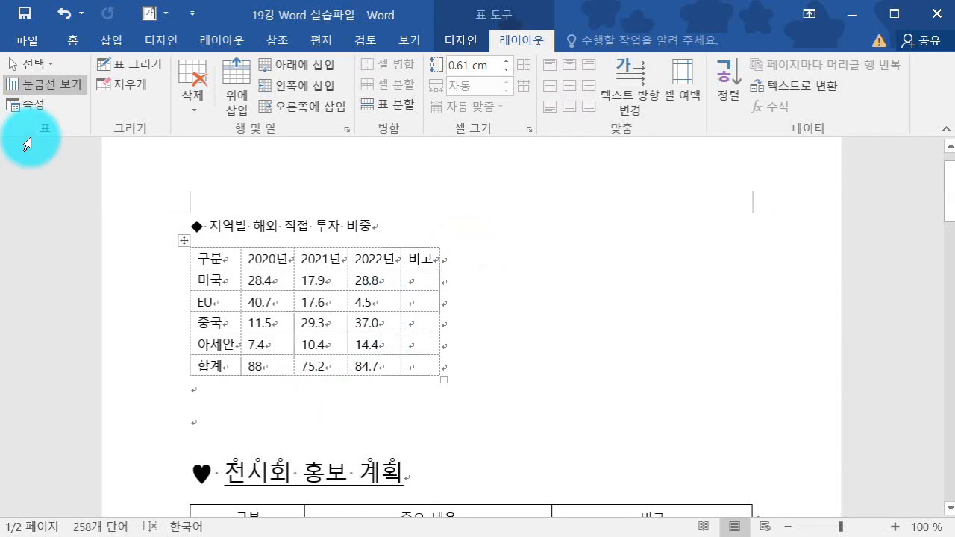
left_click(16, 92)
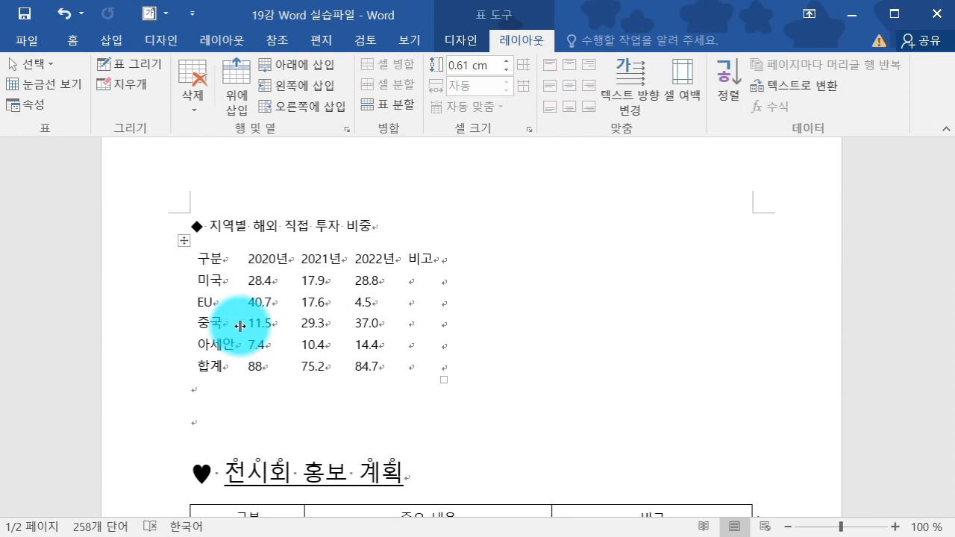
key("ctrl+z")
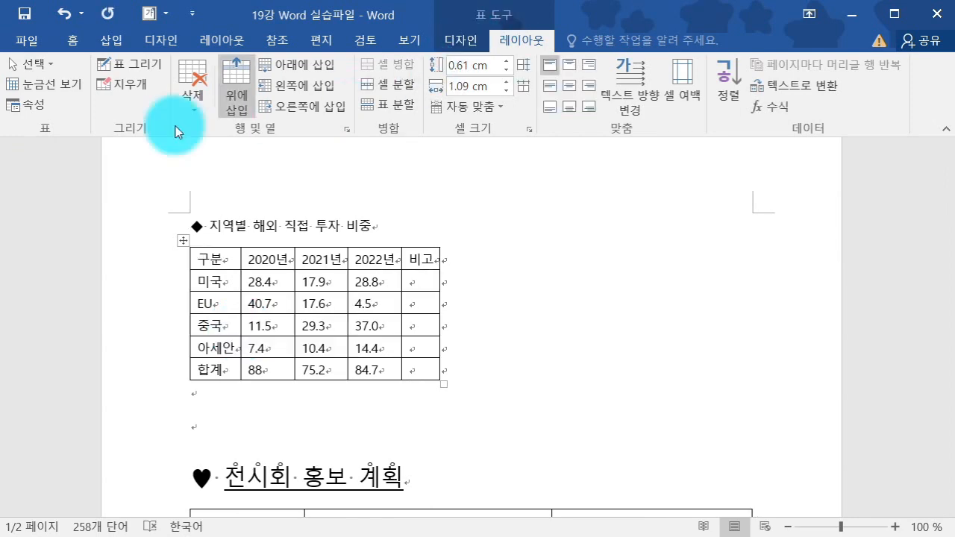
Step: View the size, alignment and text wrapping options in the table properties, then cancel without changing anything
left_click(35, 104)
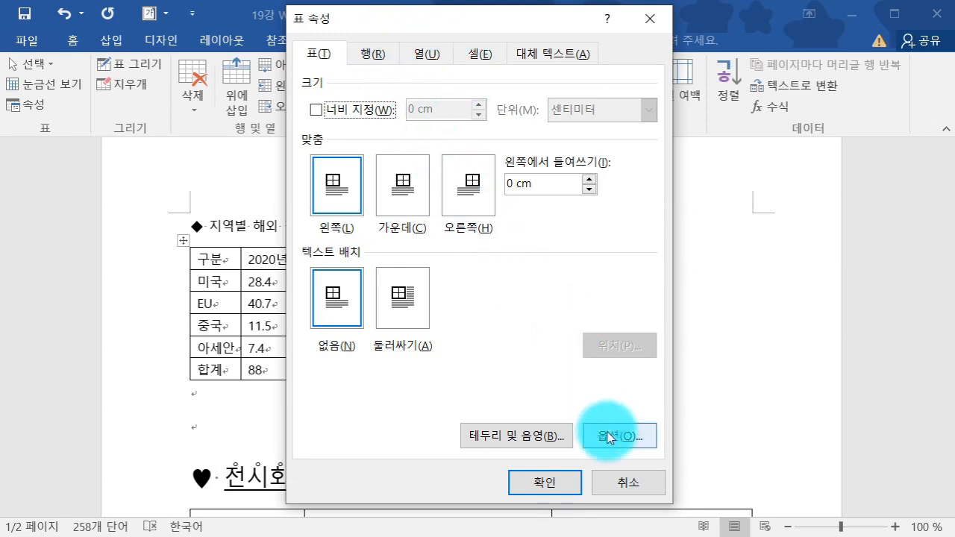
left_click(618, 484)
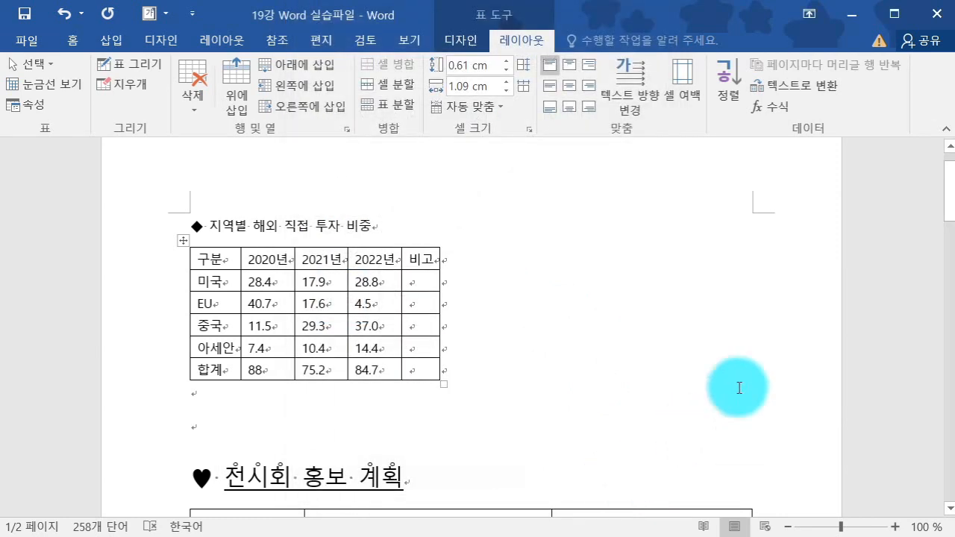
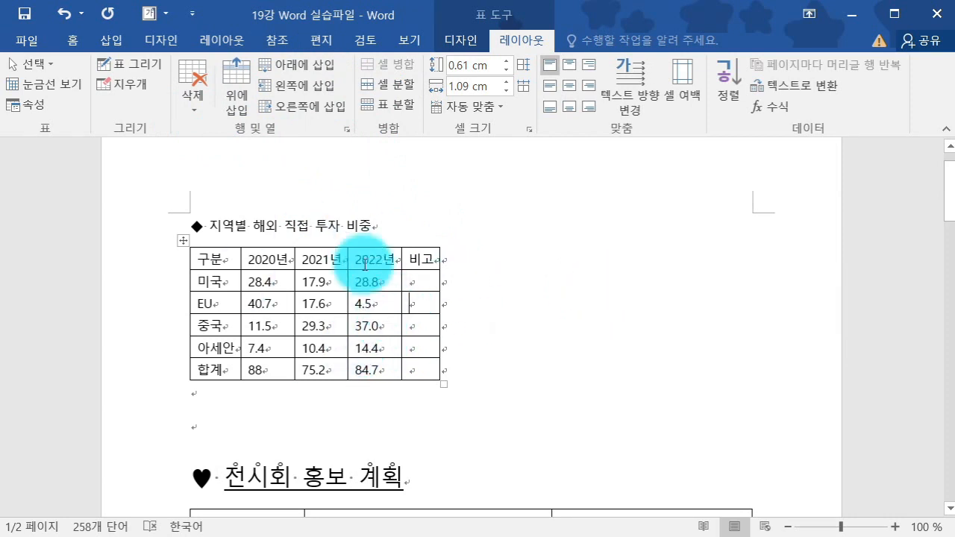
Step: Try drawing a dividing line inside the EU row's 비고 cell with Draw Table
left_click(142, 65)
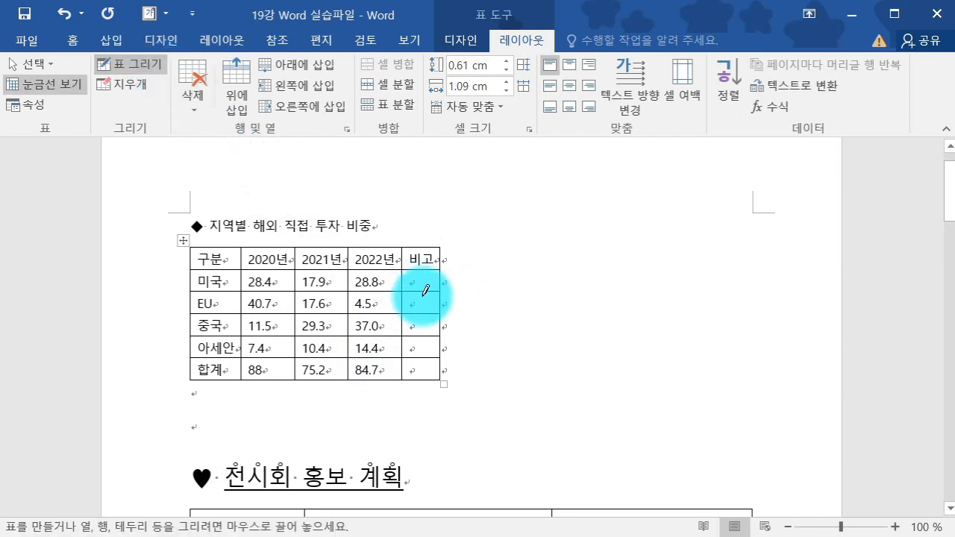
left_click_drag(422, 304, 409, 310)
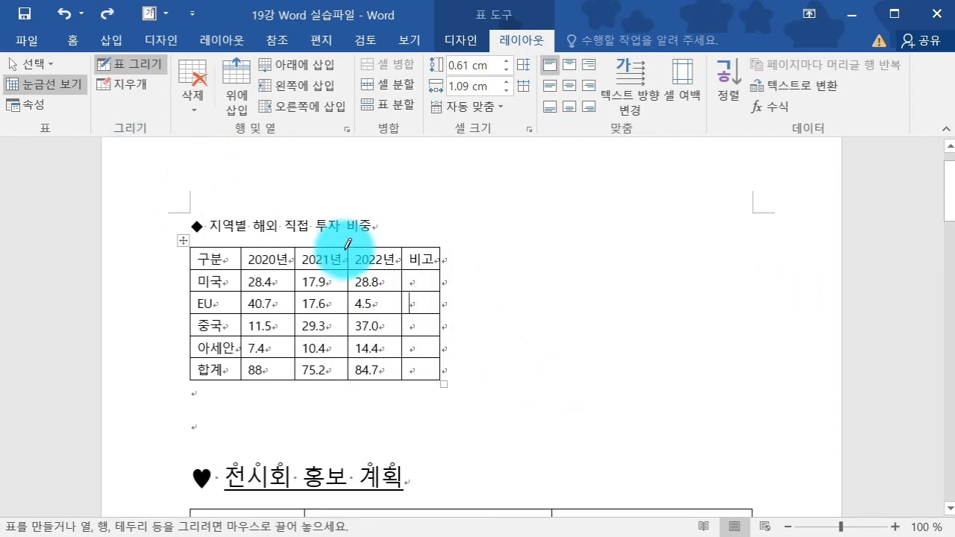
Step: Erase the lines between the 비고 cells from the 미국 row to the 아세안 row, undo the erasure and leave the Eraser
left_click(131, 88)
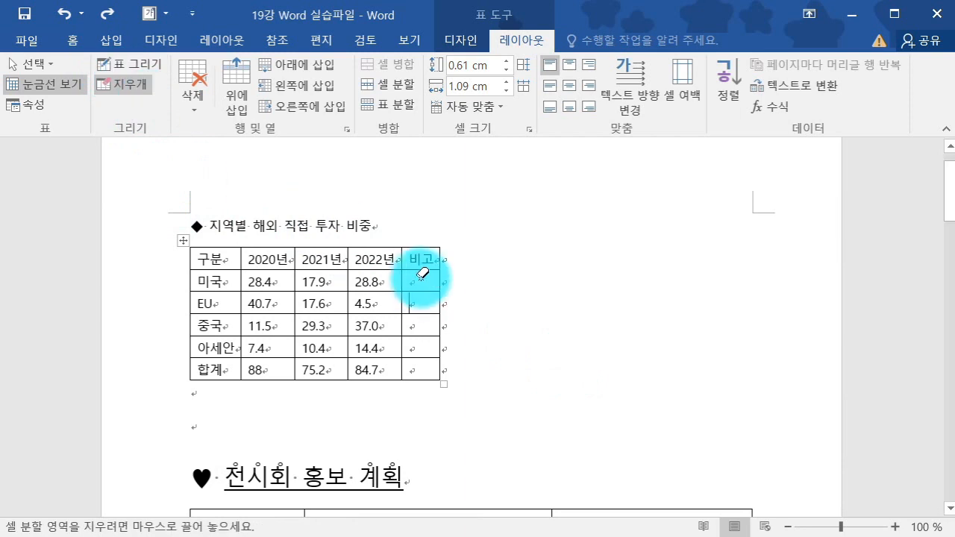
left_click_drag(412, 283, 422, 355)
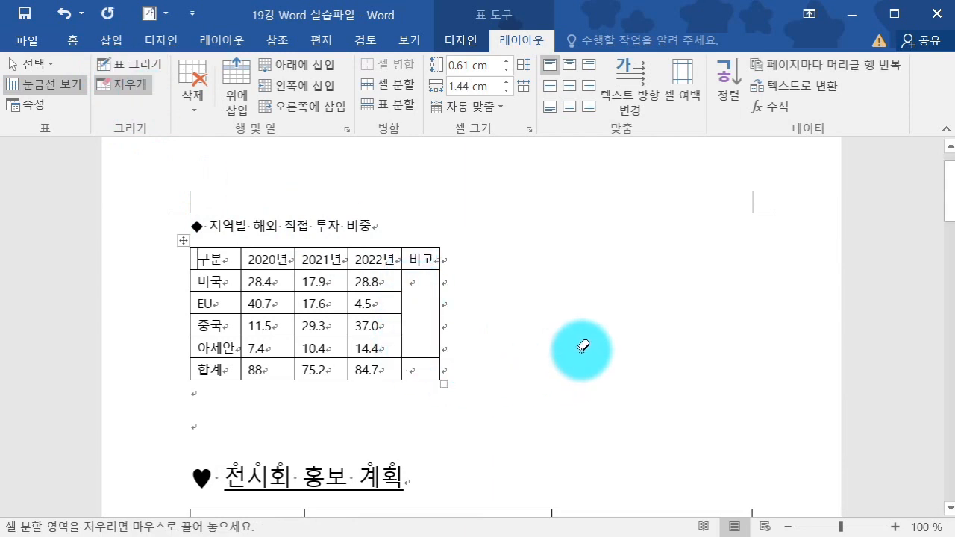
key("ctrl+z")
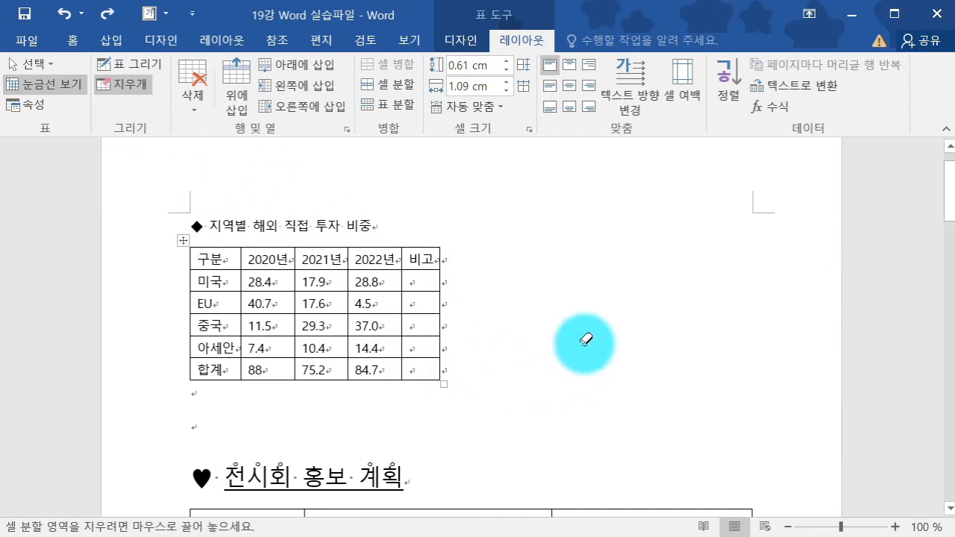
left_click(128, 84)
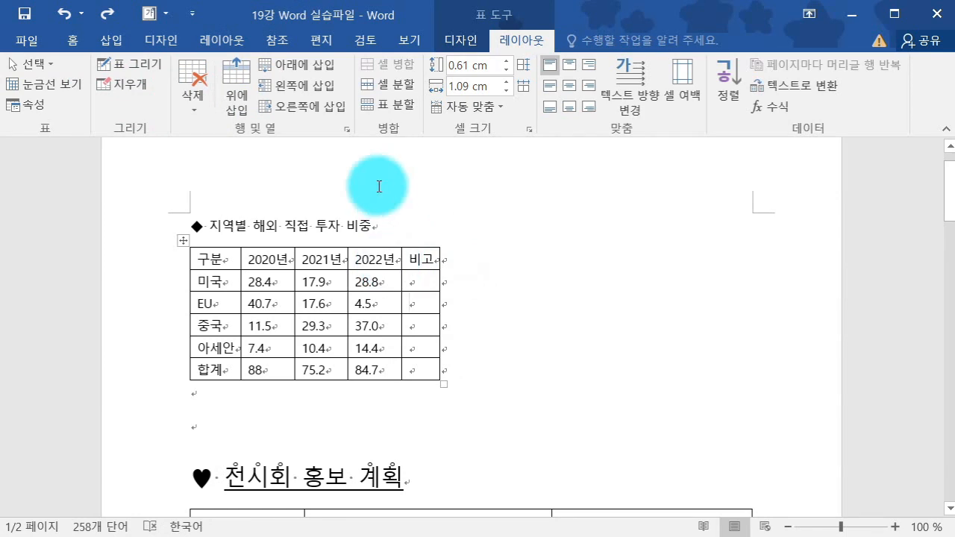
Step: View the cell deletion options for the EU row's 비고 cell, then cancel without deleting
left_click(199, 99)
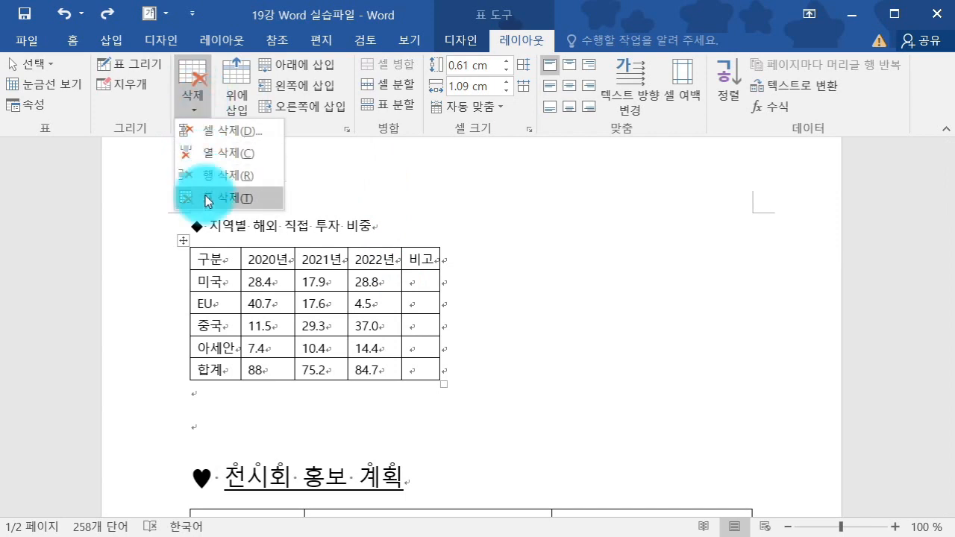
left_click(231, 136)
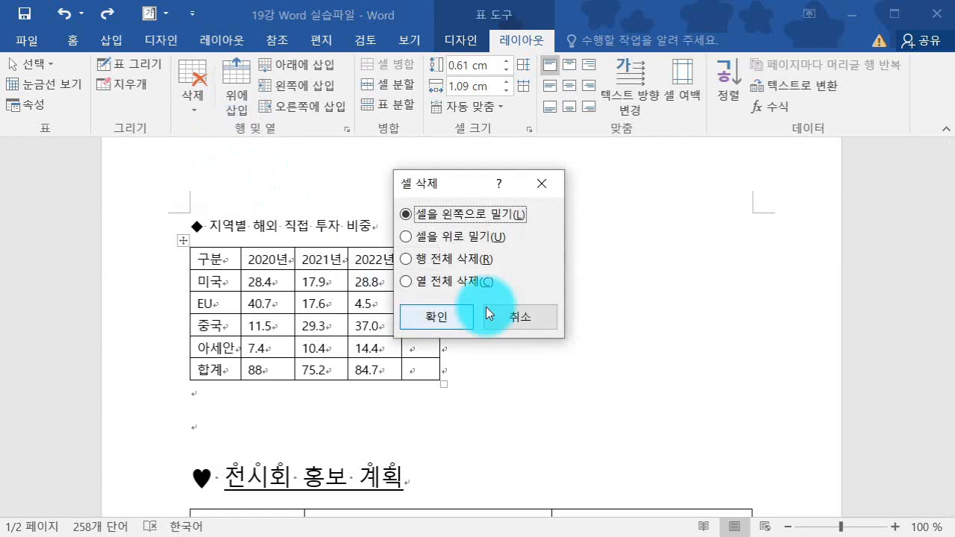
left_click_drag(425, 186, 623, 224)
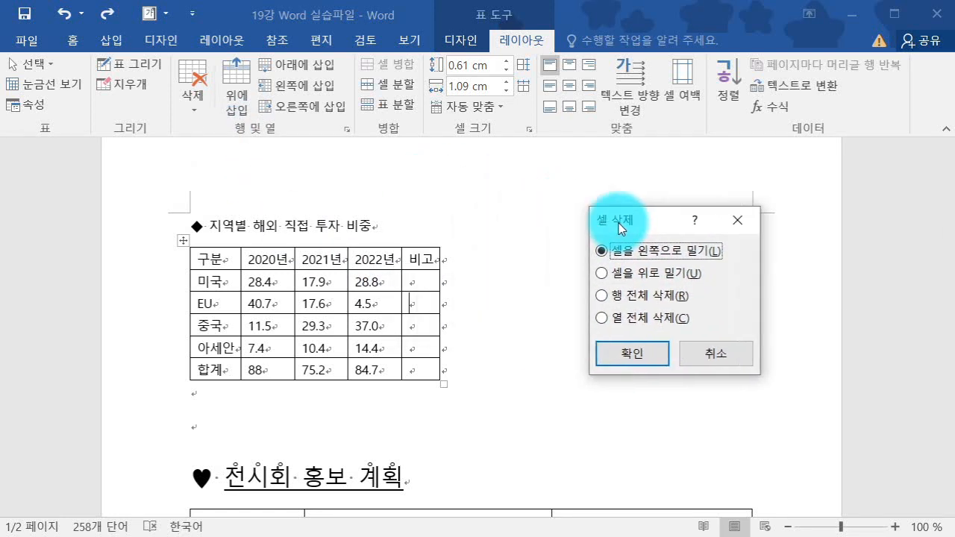
left_click(710, 356)
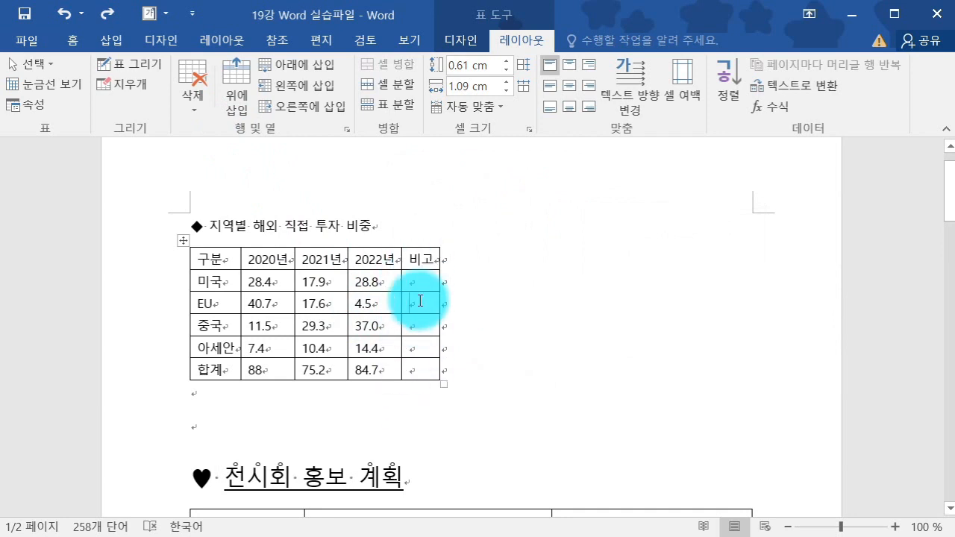
Step: Delete the EU row's 비고 cell with the option 셀을 왼쪽으로 밀기 (shift cells left)
left_click(206, 69)
left_click(217, 134)
left_click_drag(649, 220, 618, 184)
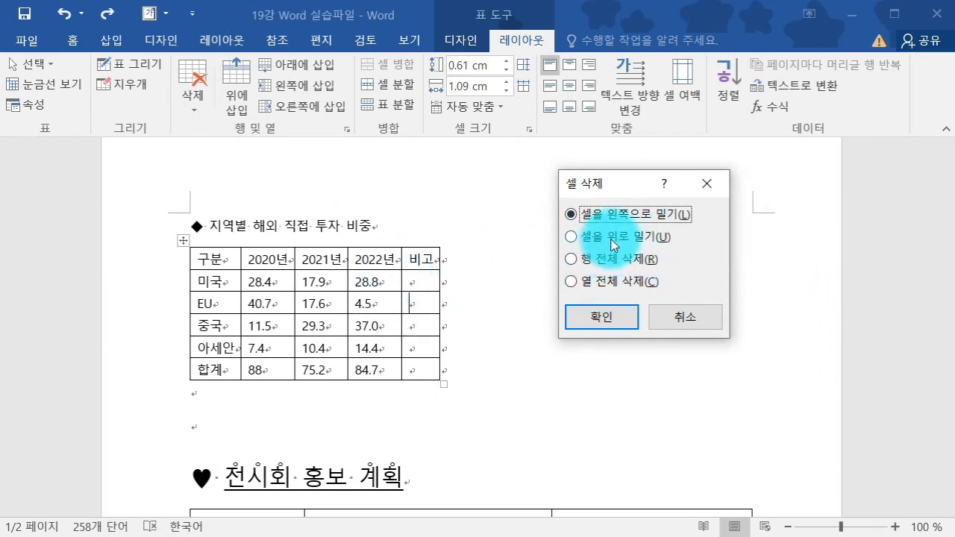
left_click(587, 317)
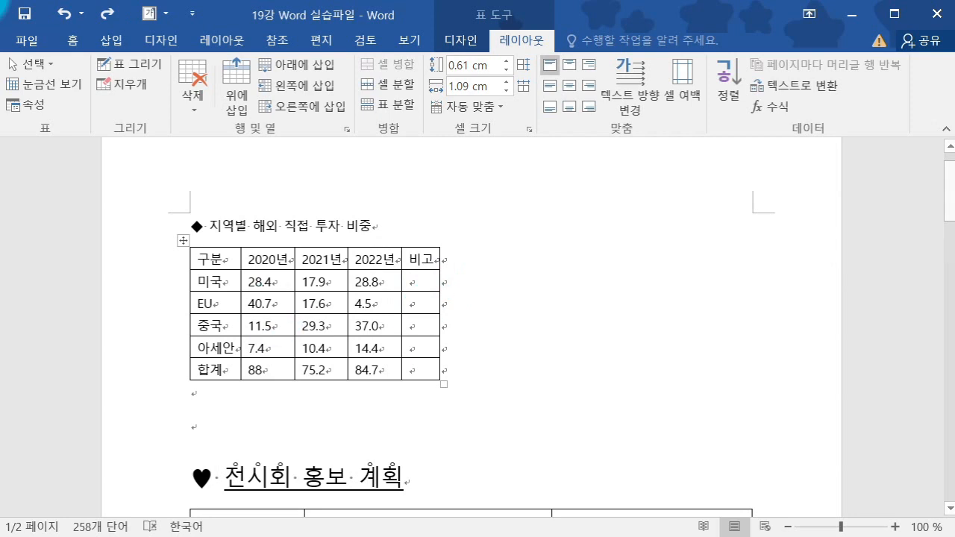
Step: Delete the 비고 column through the cell deletion option 열 전체 삭제 (delete entire column), then undo it
left_click(195, 93)
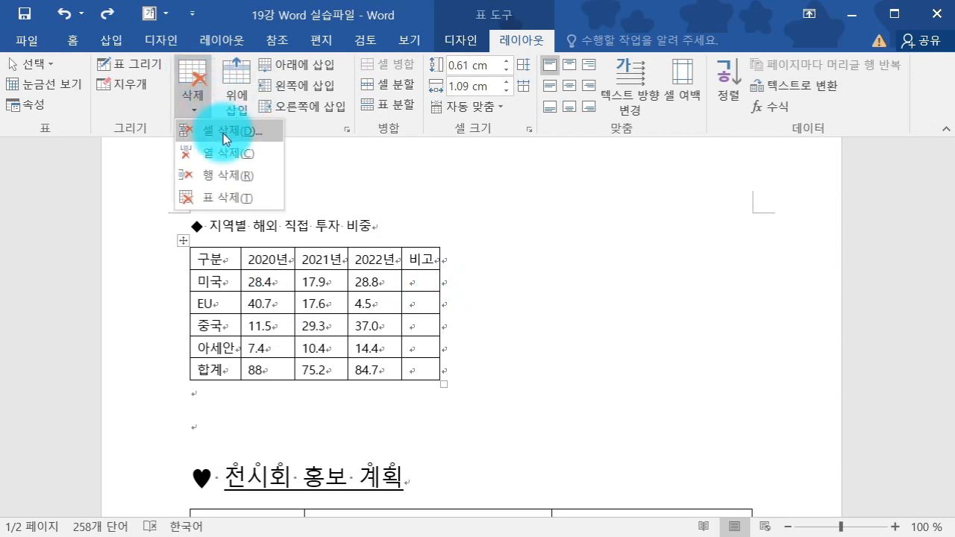
left_click(223, 132)
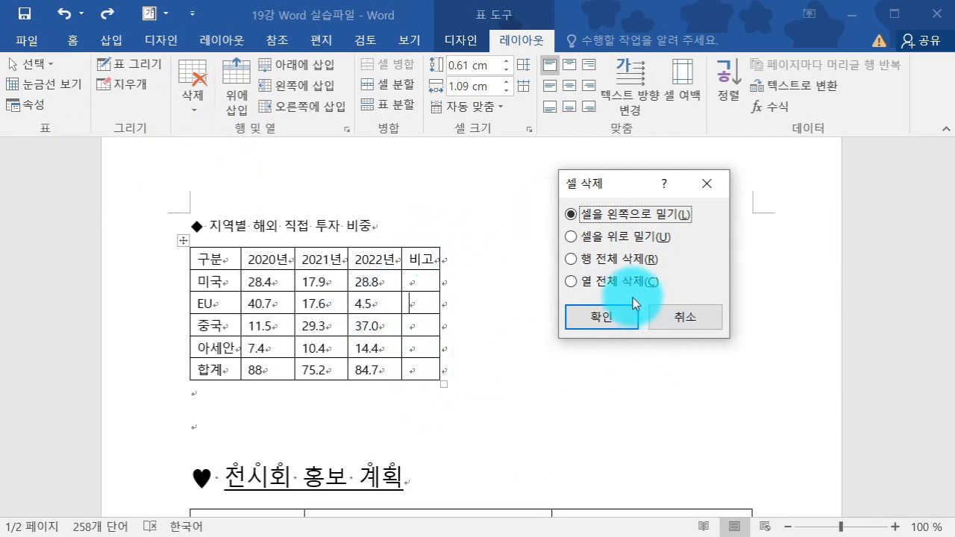
left_click(573, 281)
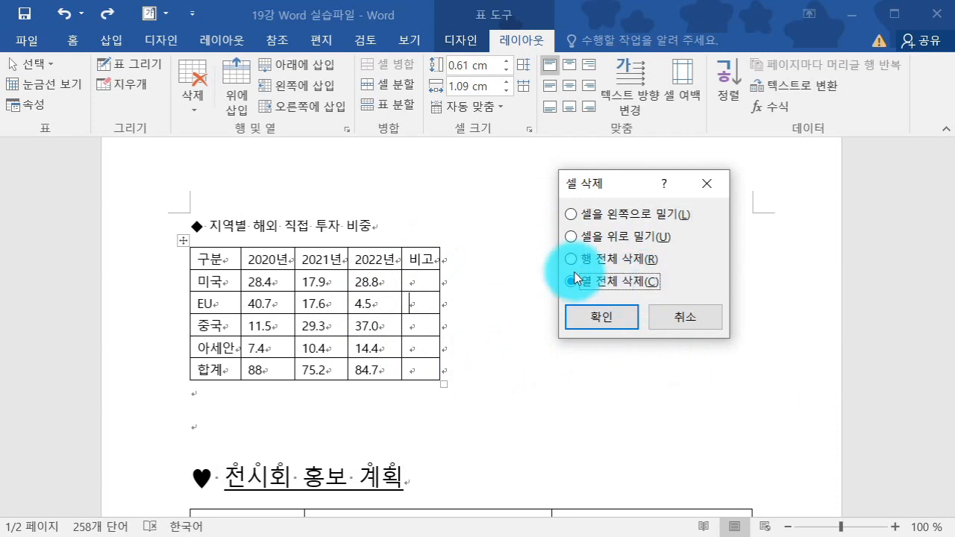
left_click(606, 319)
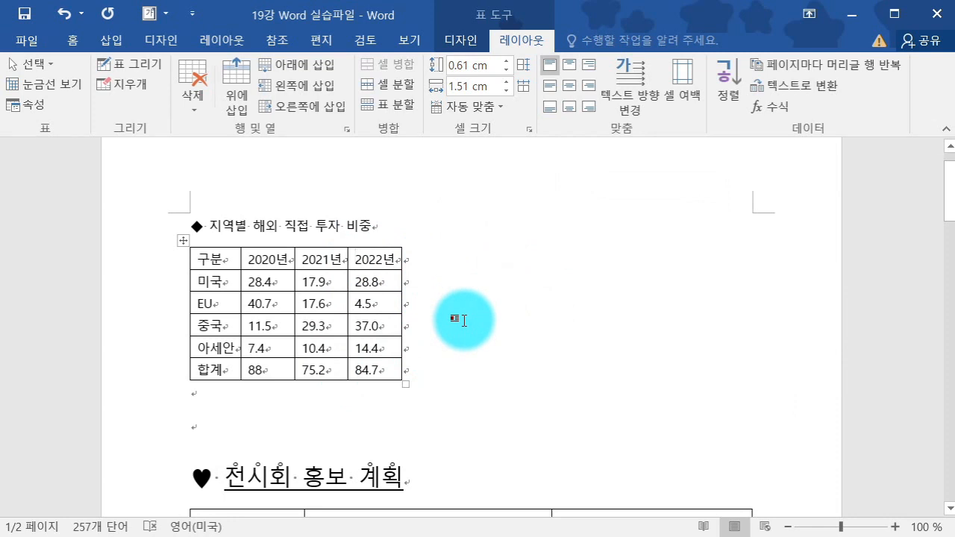
key("ctrl+z")
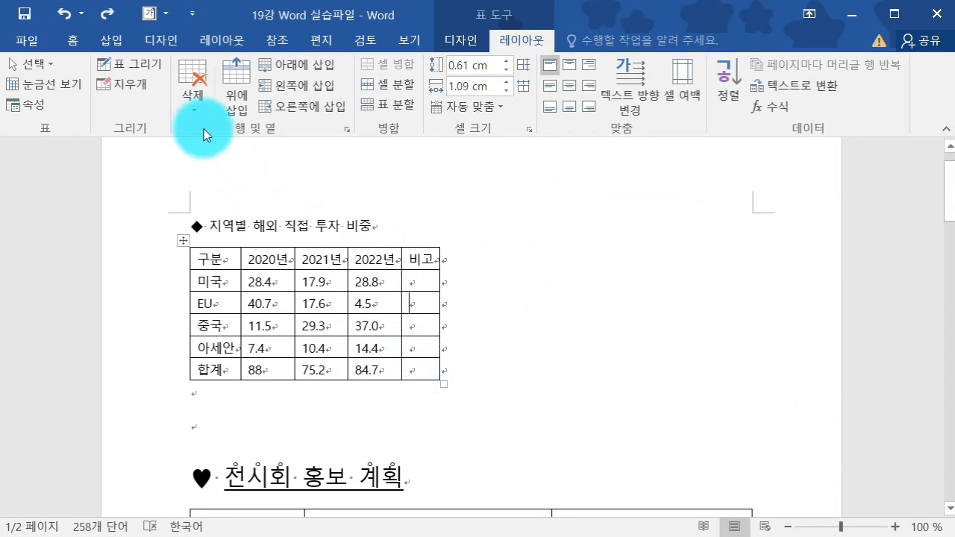
Step: Delete the 비고 column directly with 열 삭제 (Delete Columns), then undo the deletion
left_click(199, 106)
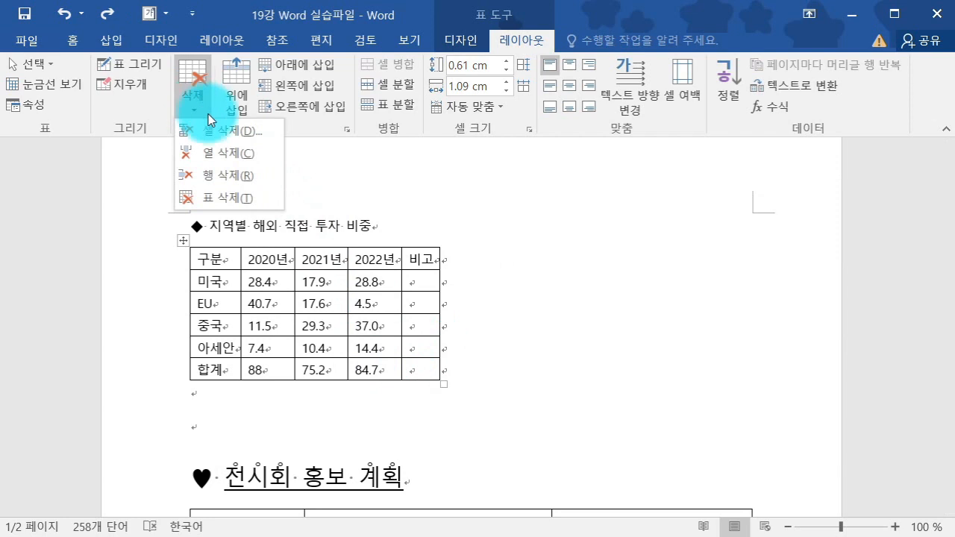
left_click(215, 152)
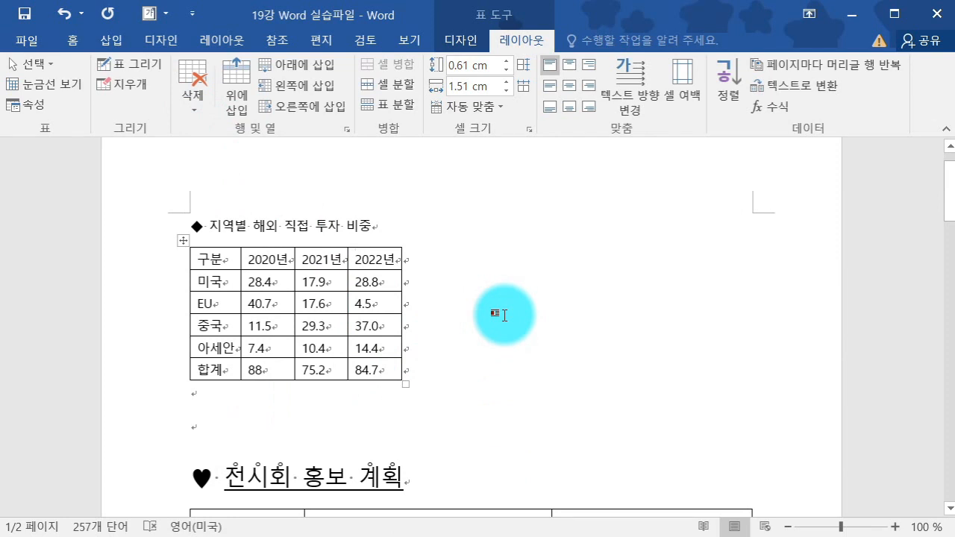
key("ctrl+z")
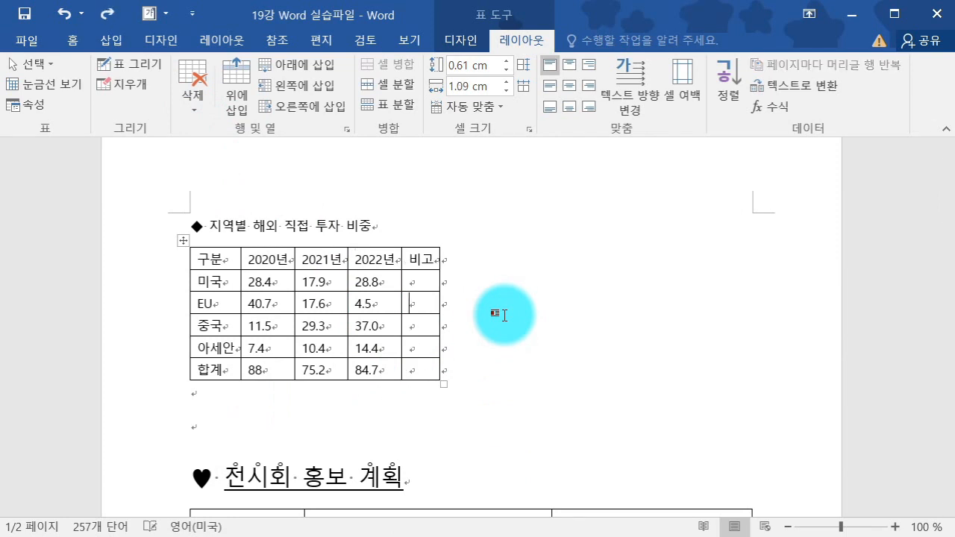
Step: Delete the EU row with the option 행 삭제 (Delete Rows), then undo the deletion
left_click(199, 104)
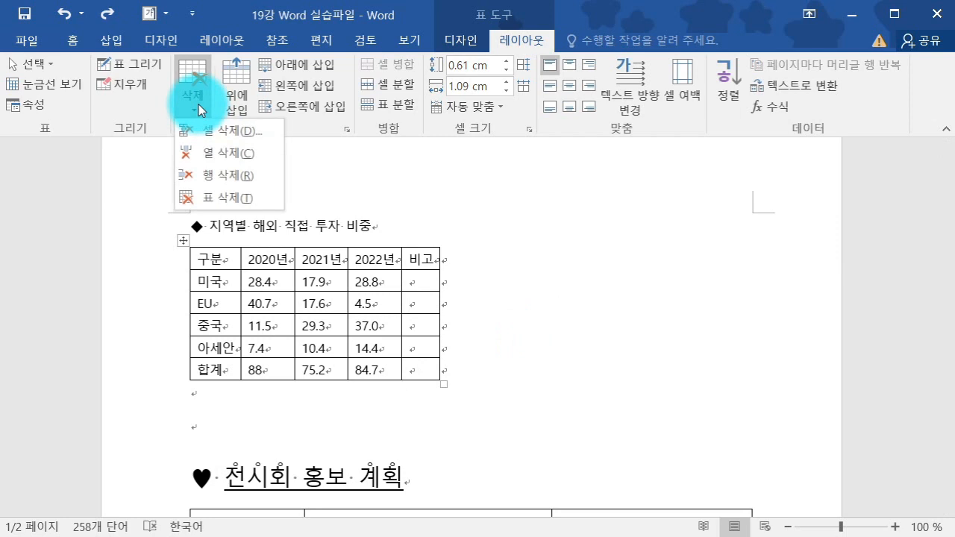
left_click(216, 177)
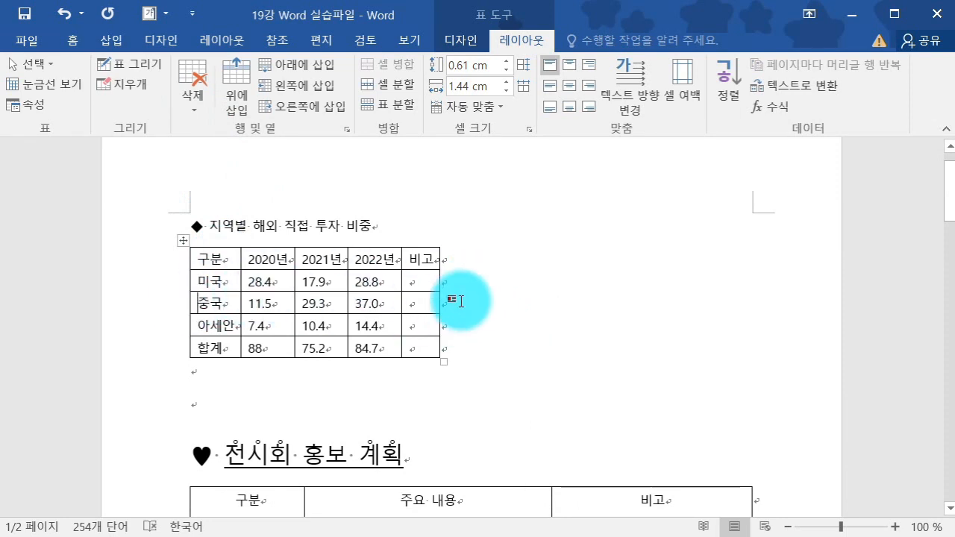
key("ctrl+z")
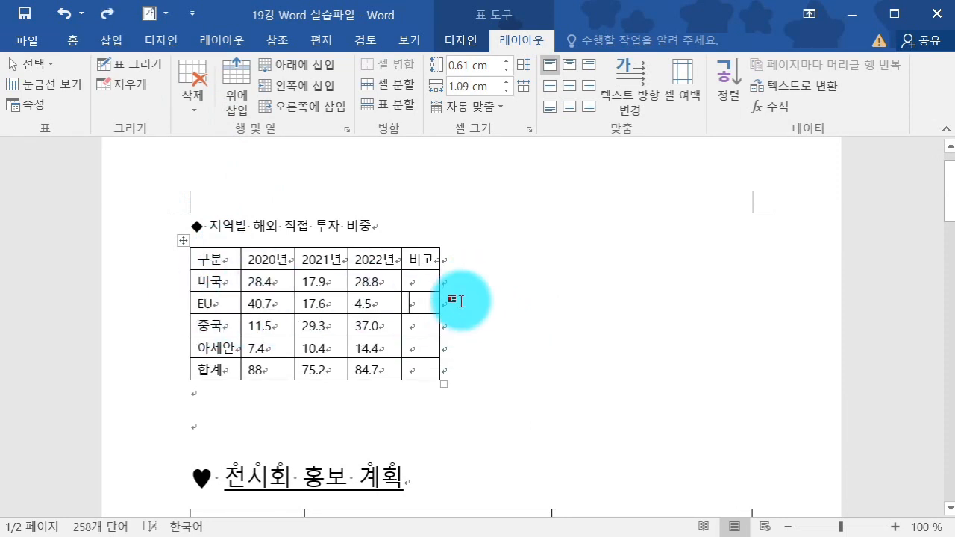
Step: Delete the whole 지역별 해외 직접 투자 비중 table with 표 삭제 (Delete Table), then undo the deletion
left_click(210, 107)
left_click(217, 197)
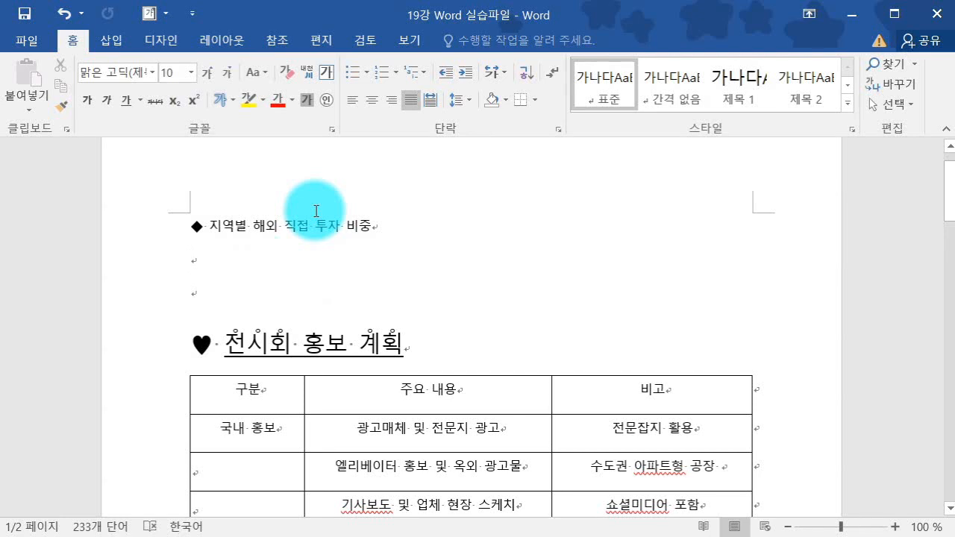
key("ctrl+z")
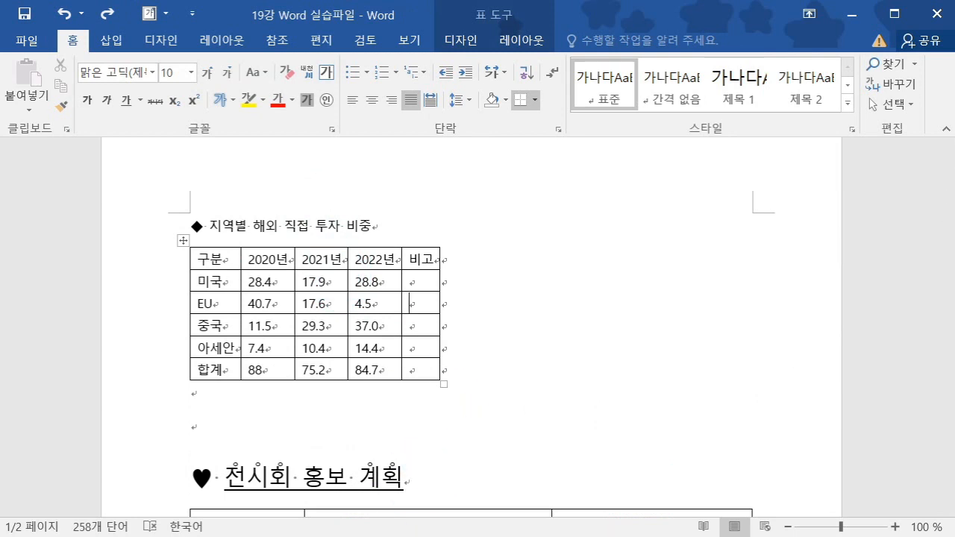
Step: Examine the insert and cell deletion options for the 미국 row's 2021년 cell, then cancel without deleting
left_click(326, 278)
scroll(327, 276, "down", 2)
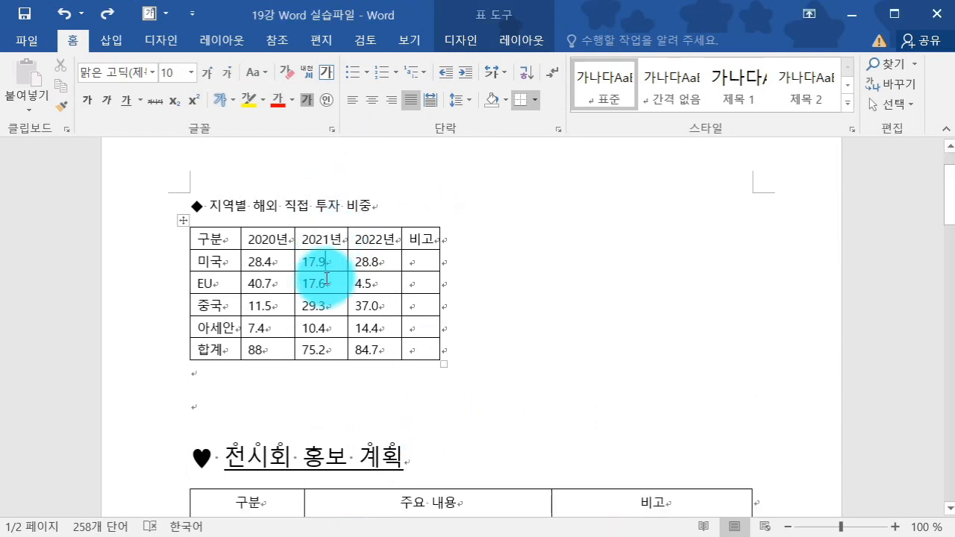
right_click(313, 232)
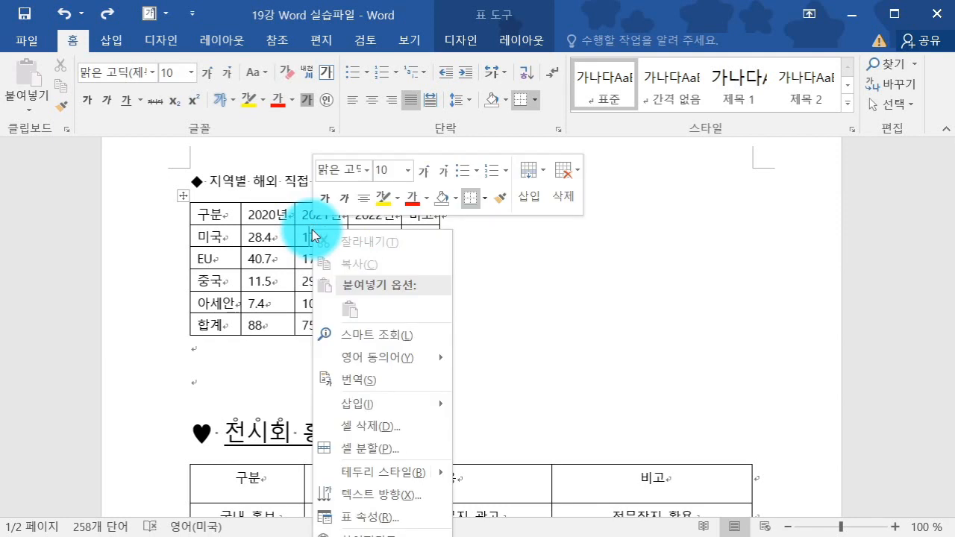
mouse_move(376, 399)
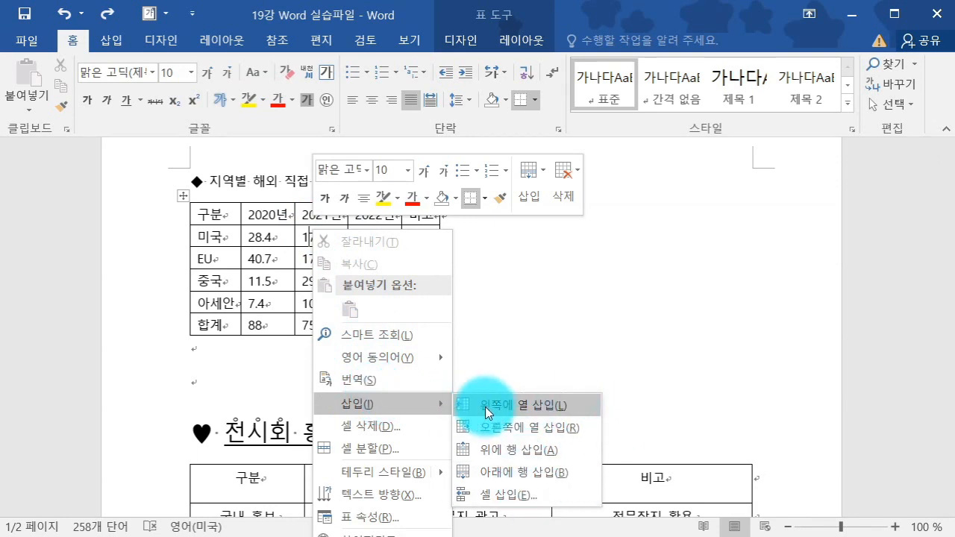
left_click(412, 425)
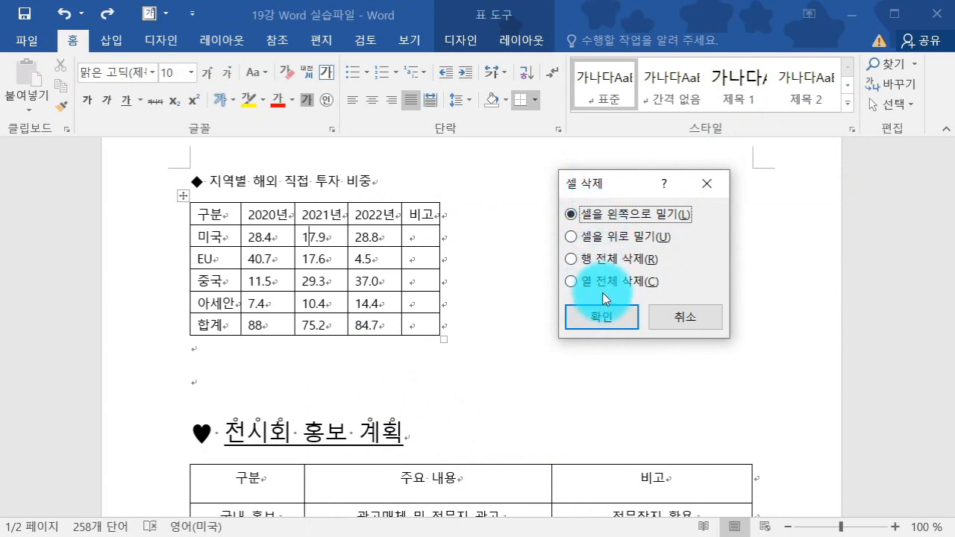
left_click(701, 314)
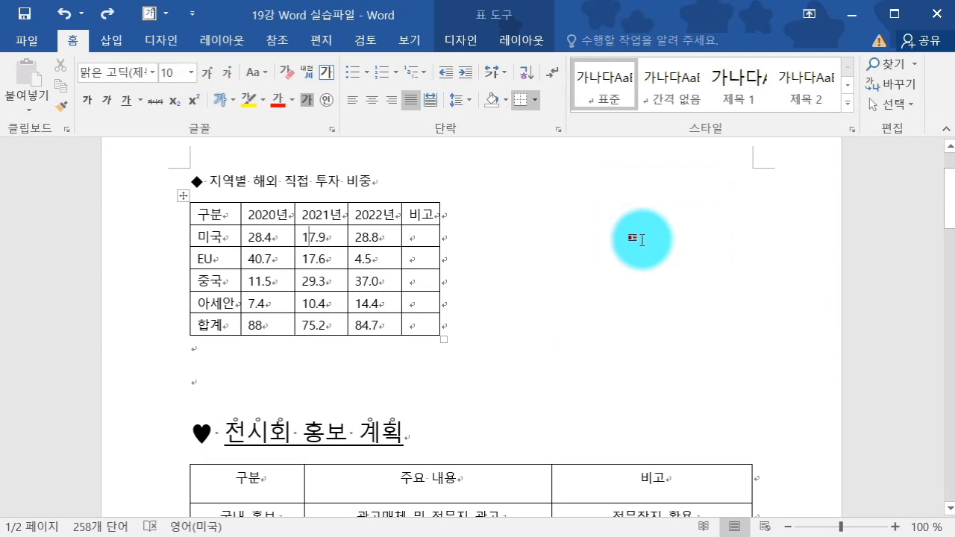
Step: Insert an empty row below the 미국 row with 아래에 삽입 (Insert Below), then undo the insertion
left_click(497, 44)
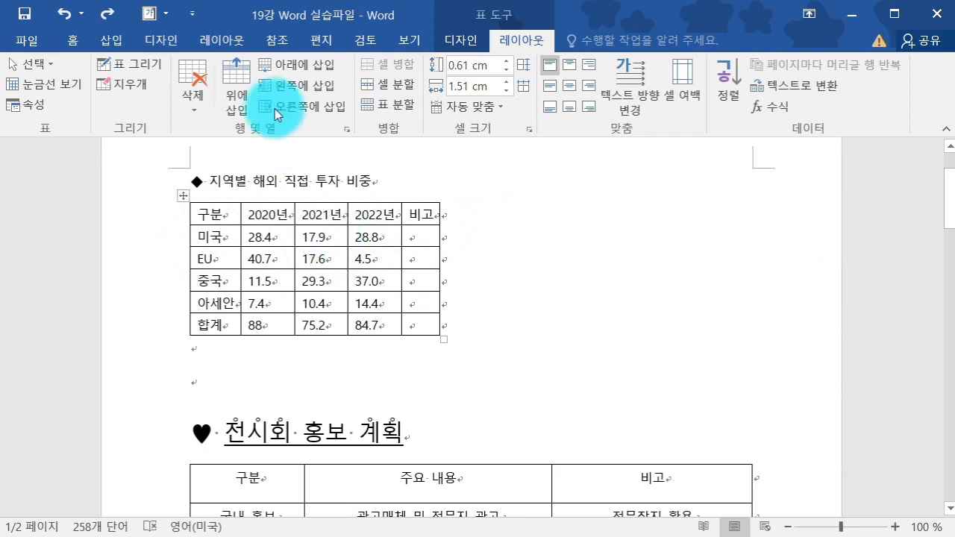
left_click(266, 69)
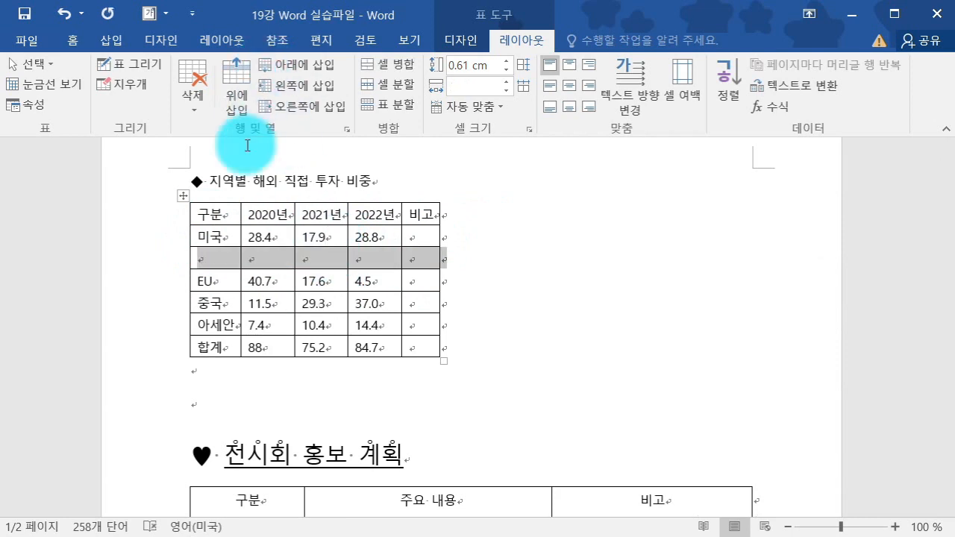
left_click(210, 260)
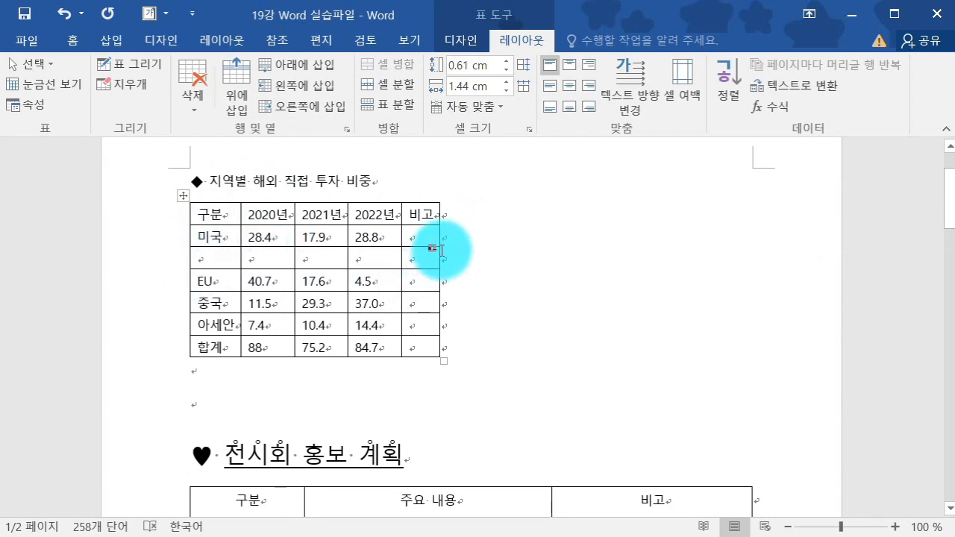
key("ctrl+z")
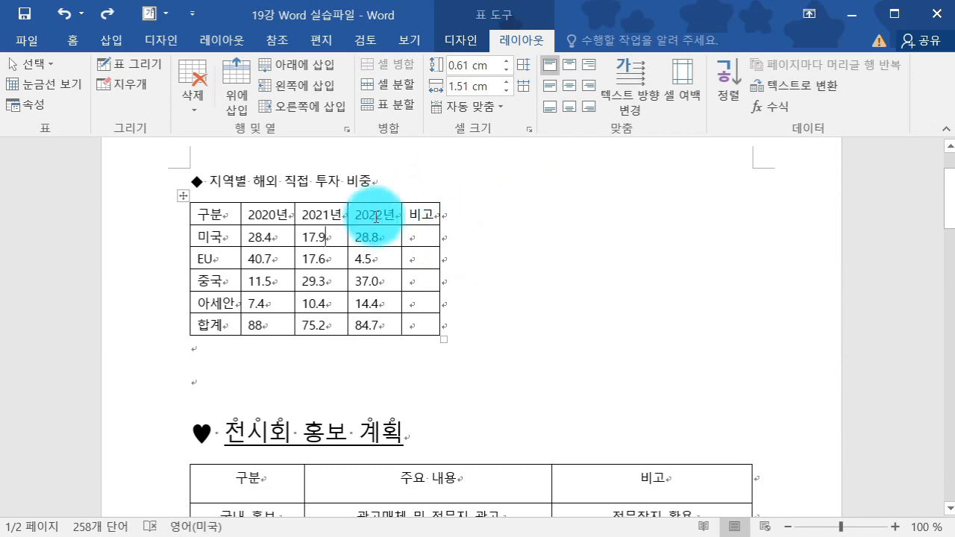
Step: Insert an empty column to the right of 2022년 and try widening it to about 1.02 cm, then remove the column
mouse_move(430, 197)
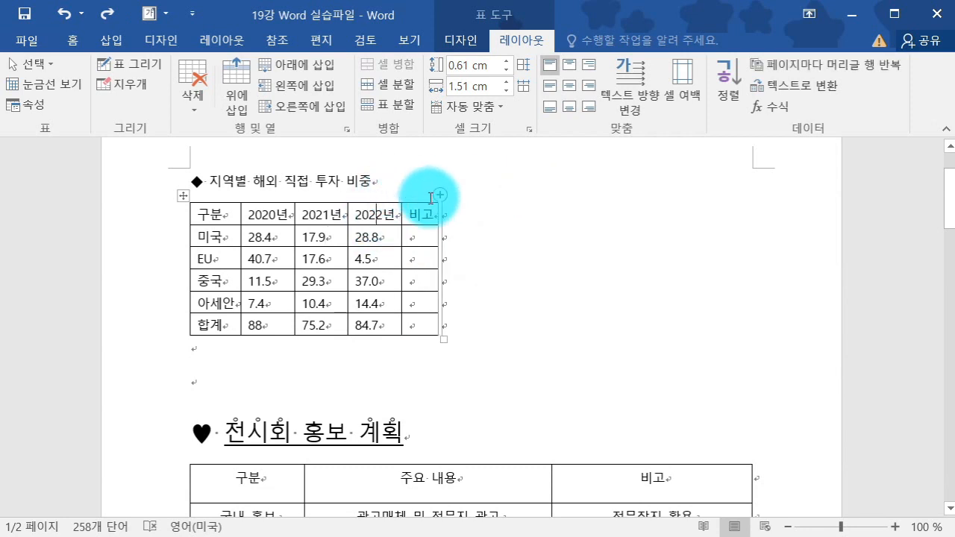
left_click(306, 107)
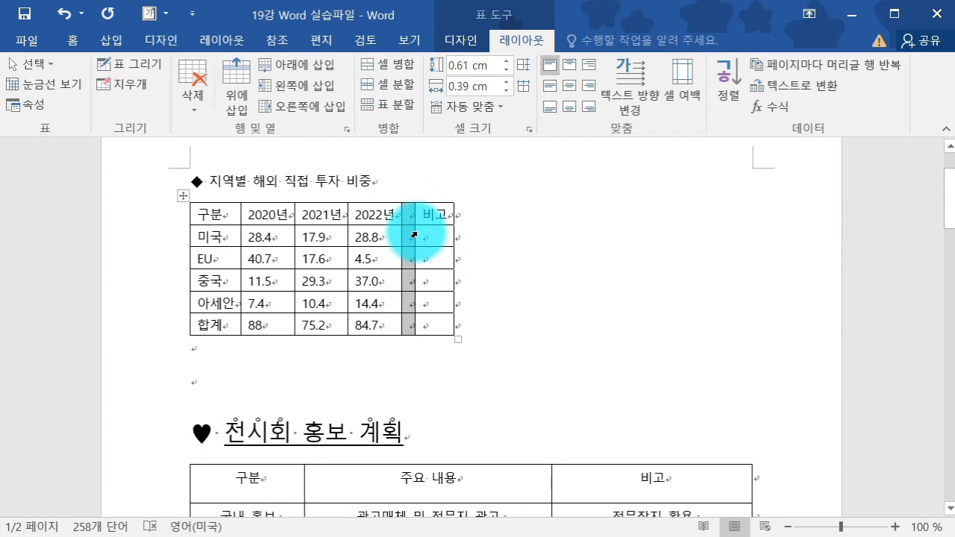
mouse_move(414, 232)
left_mouse_down()
mouse_move(437, 232)
mouse_move(439, 246)
left_mouse_up()
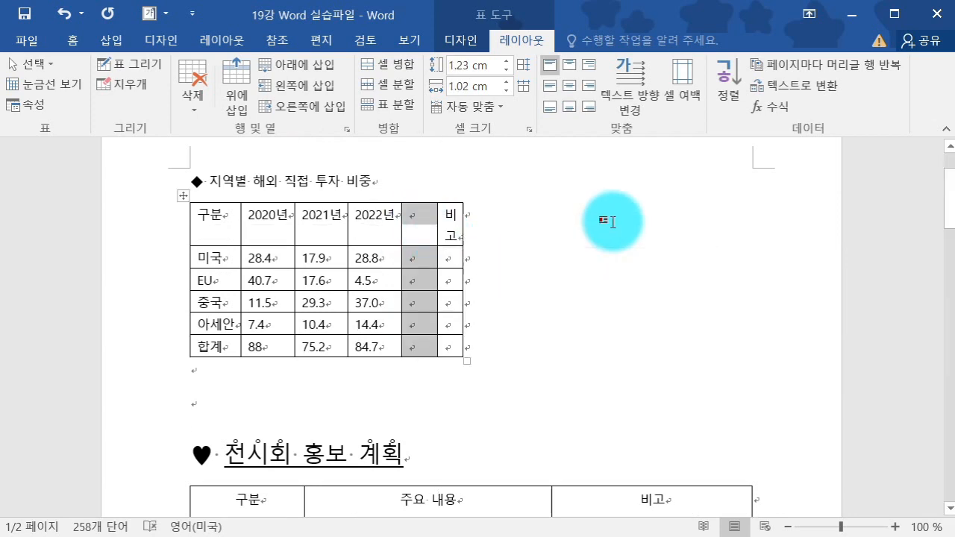
key("ctrl+z")
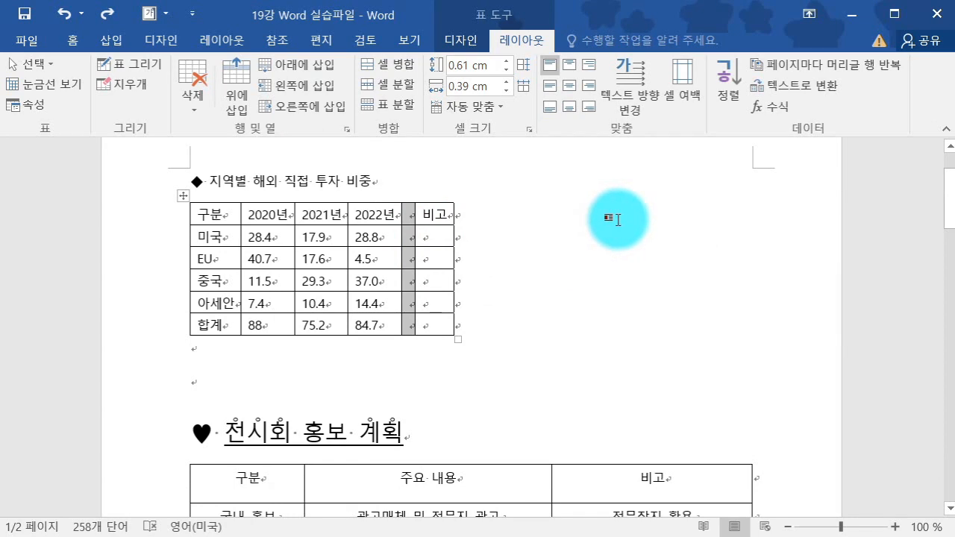
key("BackSpace")
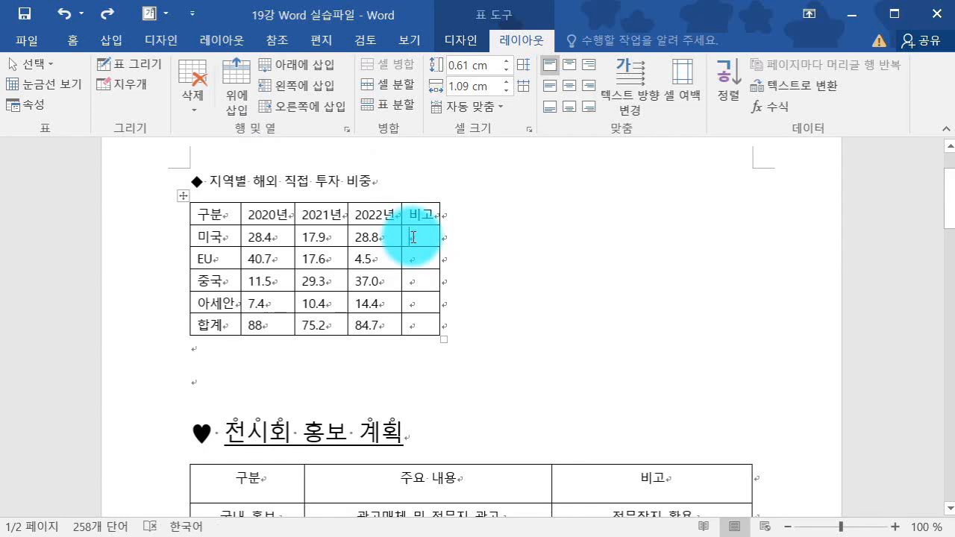
Step: Insert an empty column to the right of 비고 with 오른쪽에 열 삽입 (Insert Columns to the Right), then undo it
right_click(413, 237)
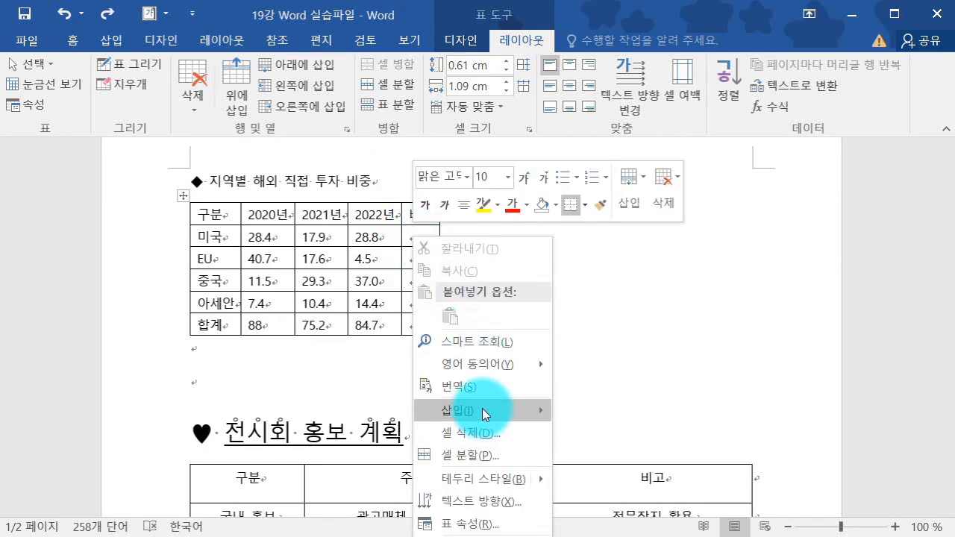
mouse_move(486, 412)
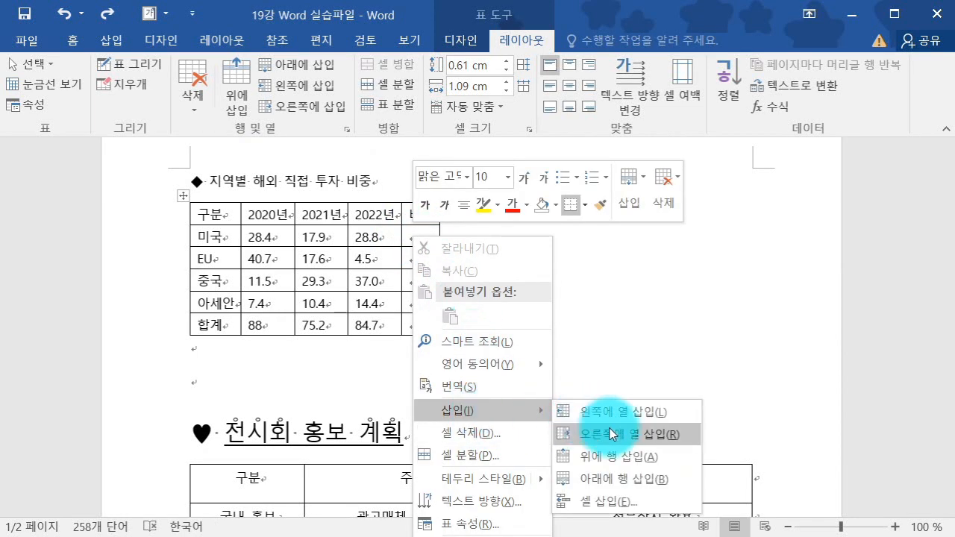
left_click(610, 434)
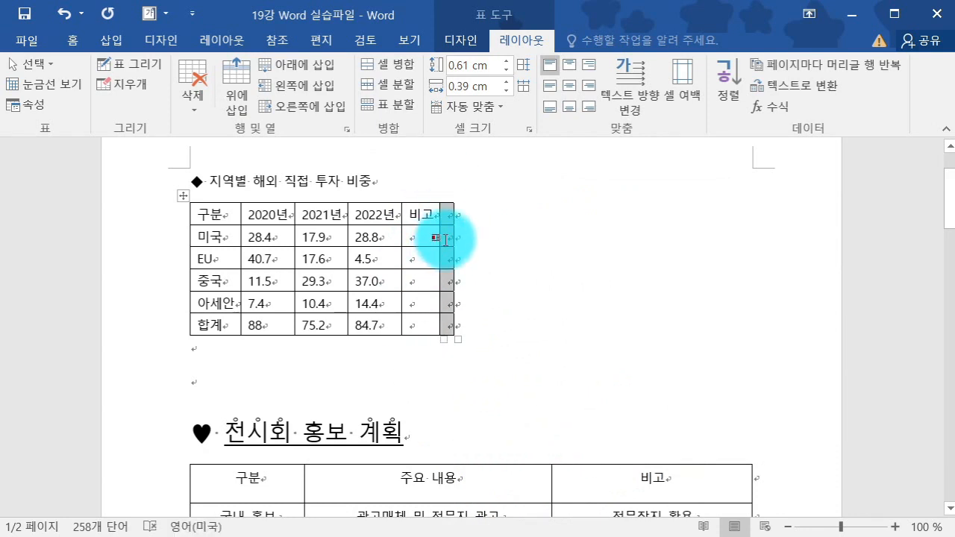
key("ctrl+z")
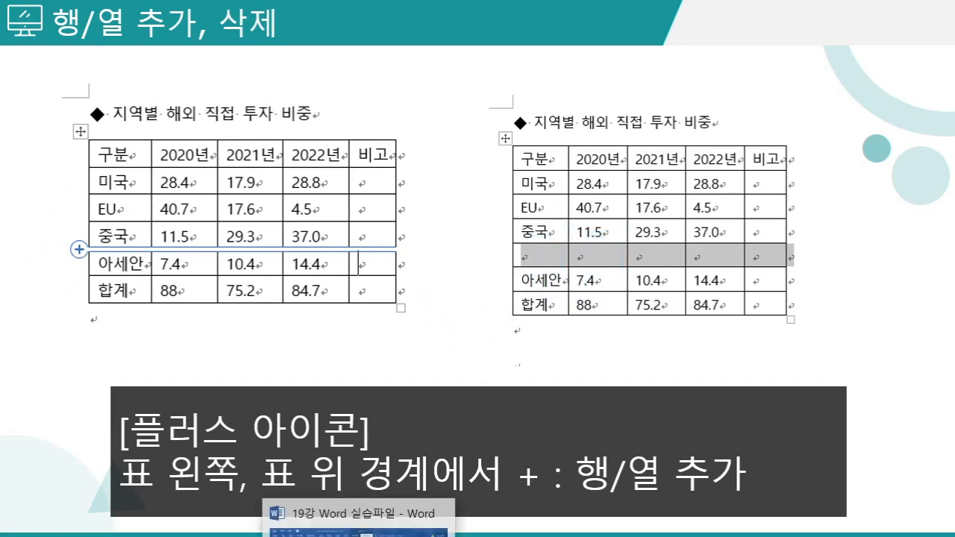
Step: Switch to the Word document 19강 Word 실습파일 and insert an empty row between 중국 and 아세안, then undo the insertion
left_click(341, 514)
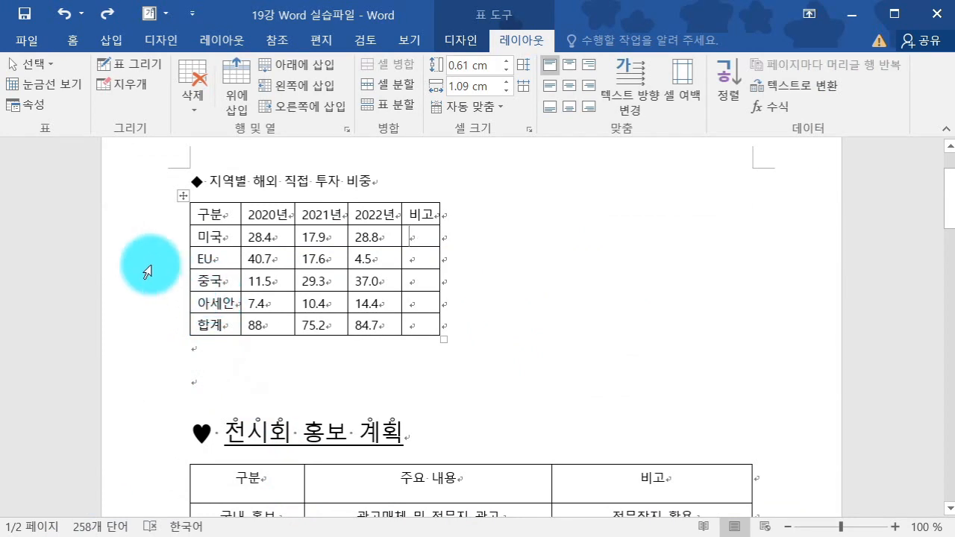
mouse_move(182, 299)
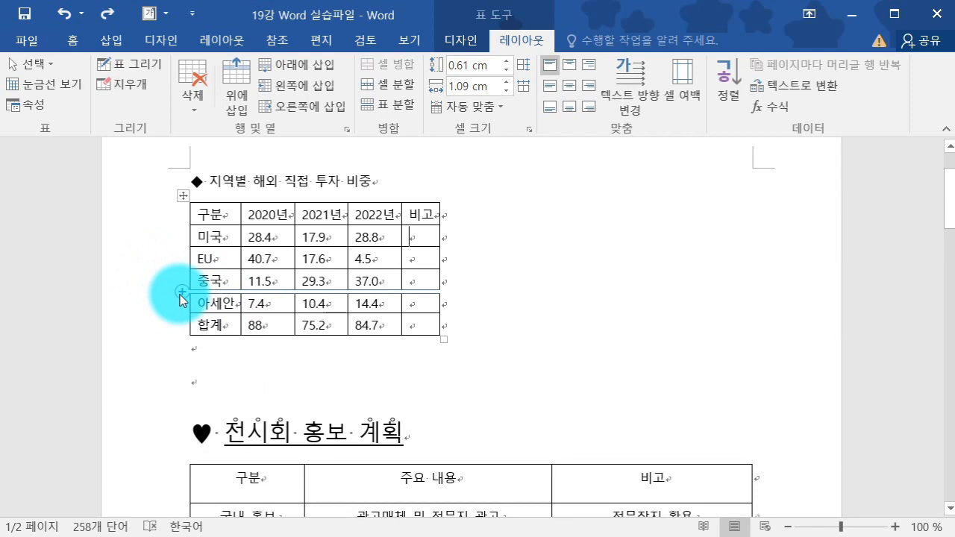
left_click(182, 293)
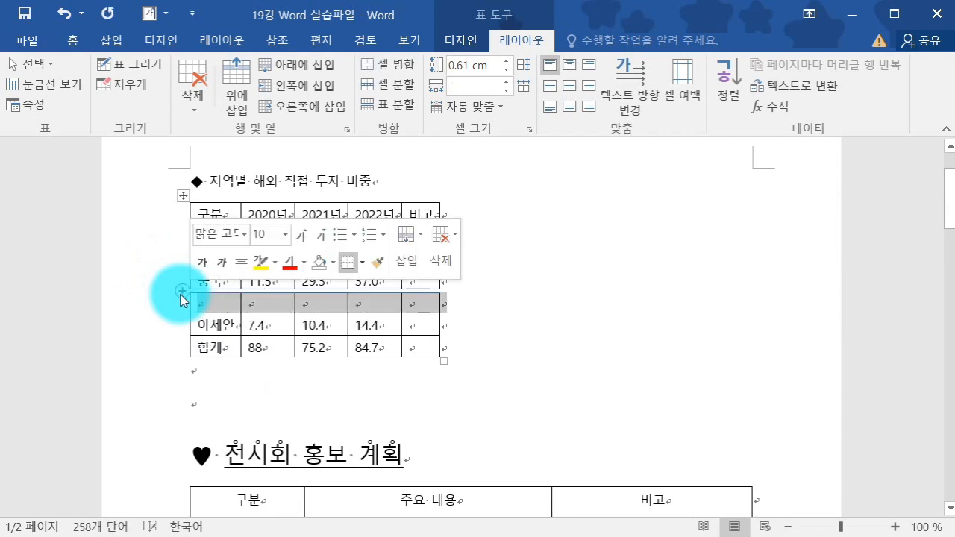
left_click(400, 304)
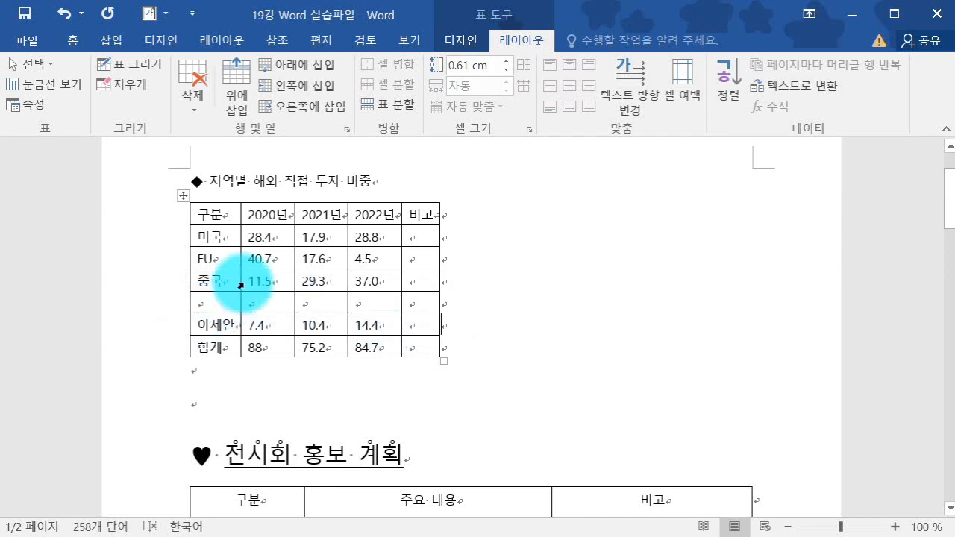
key("ctrl+z")
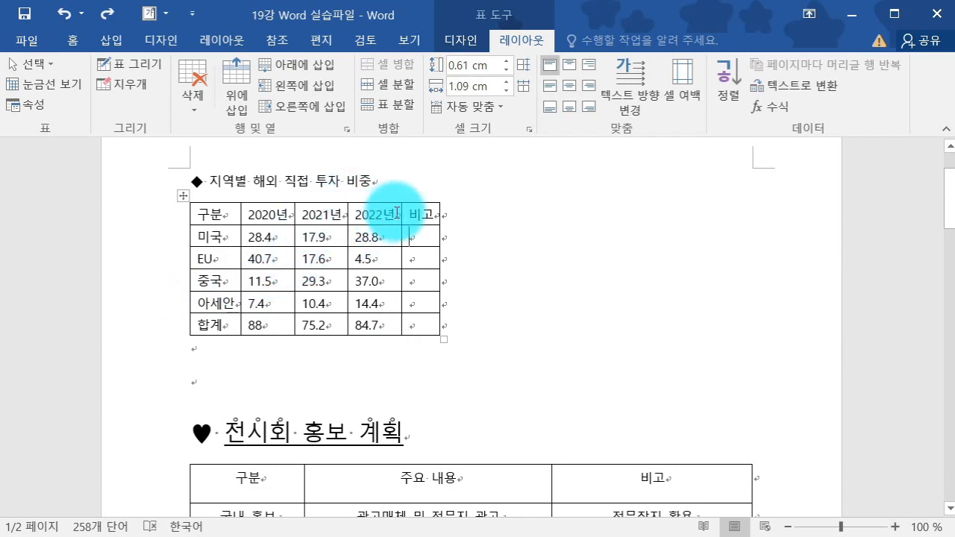
Step: Insert an empty column at the border between the 2022년 and 비고 columns, then undo the insertion
mouse_move(406, 203)
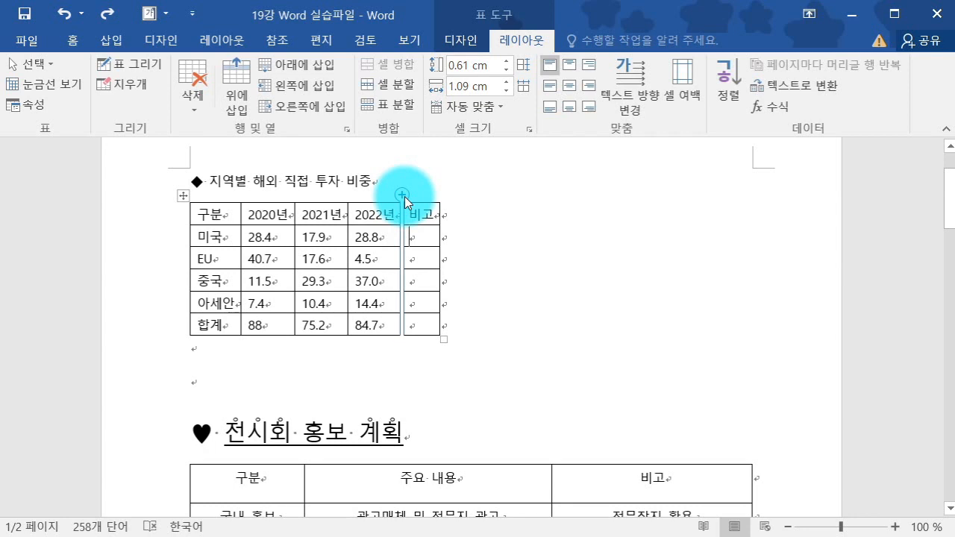
left_click(404, 200)
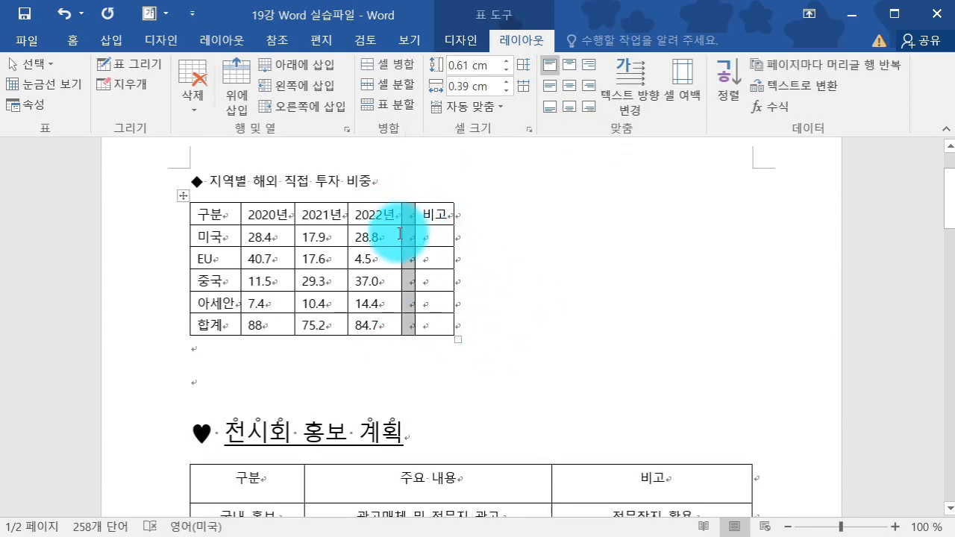
key("ctrl+z")
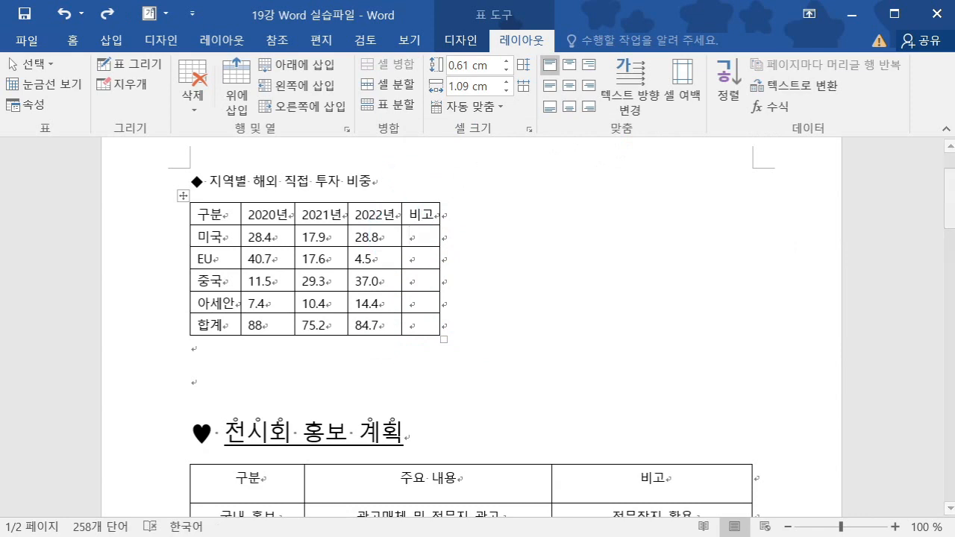